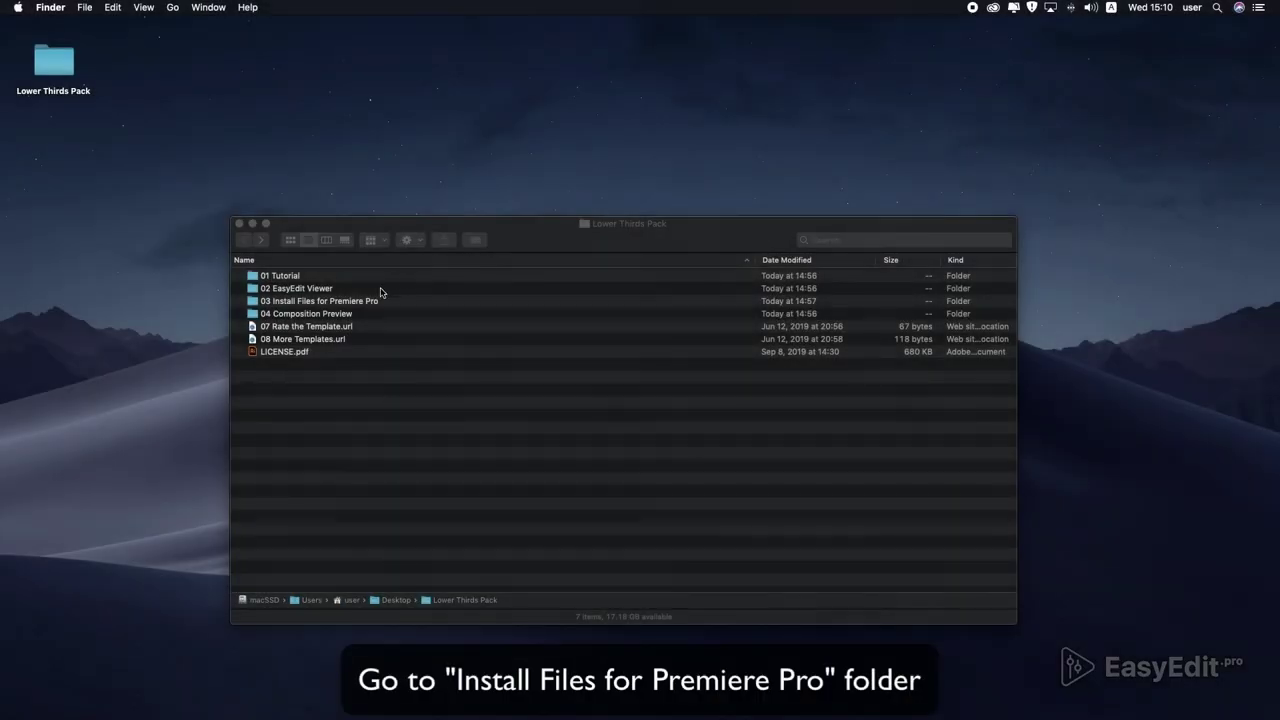
Open the '03 Install Files for Premiere Pro' folder inside the Lower Thirds Pack.
click(300, 306)
double_click(300, 306)
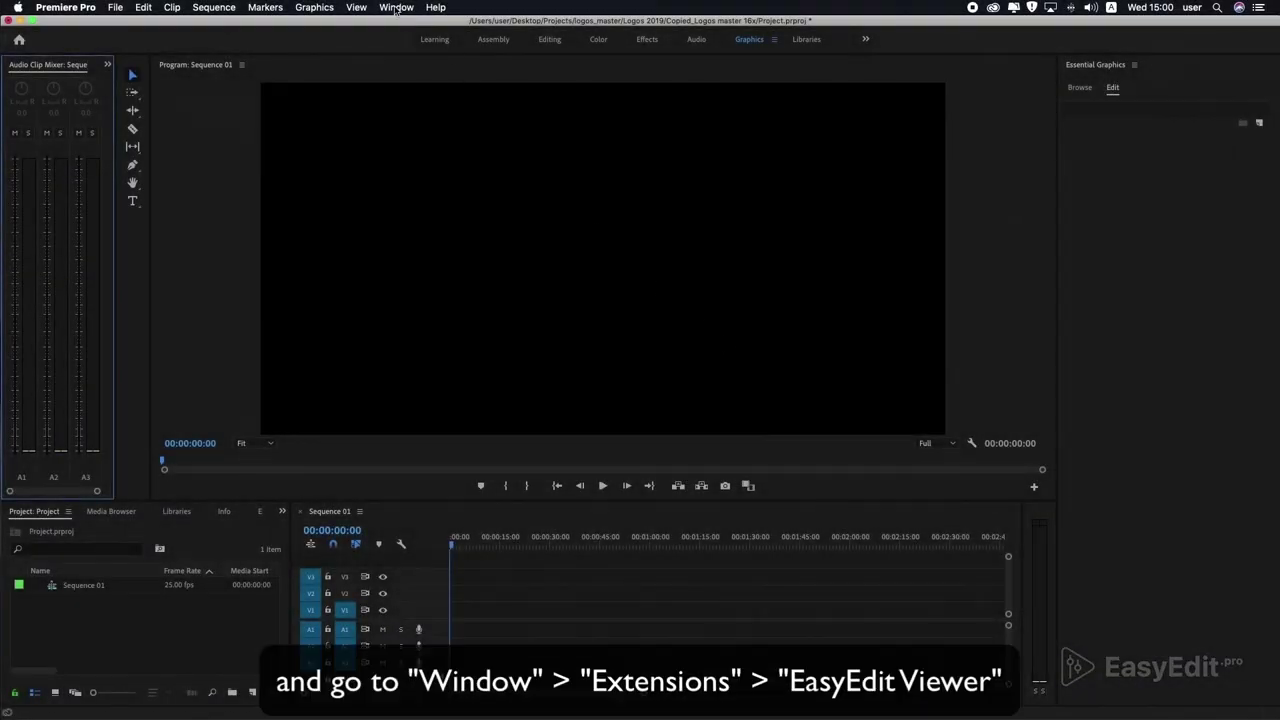
Open the EasyEdit Viewer panel from Window > Extensions.
click(396, 8)
mouse_move(411, 65)
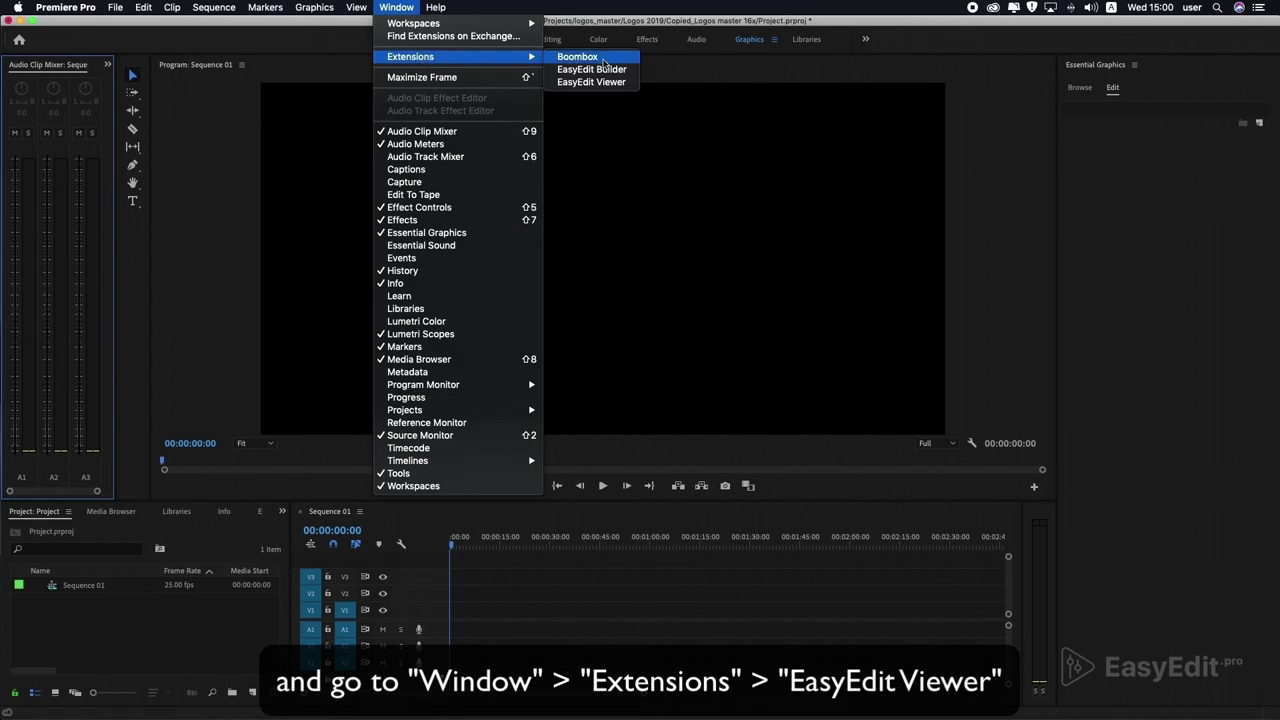
click(607, 85)
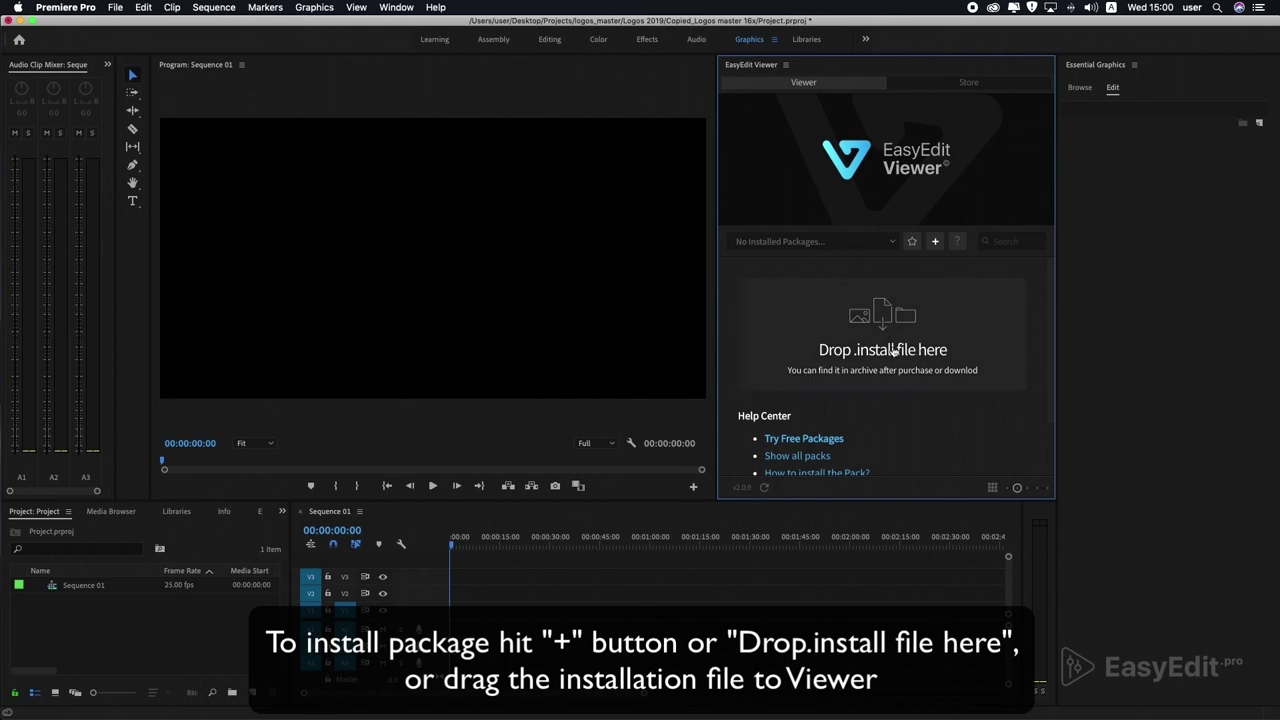
Load the lower thirds .install package and activate it with the account e-mail and pasted purchase code.
click(893, 349)
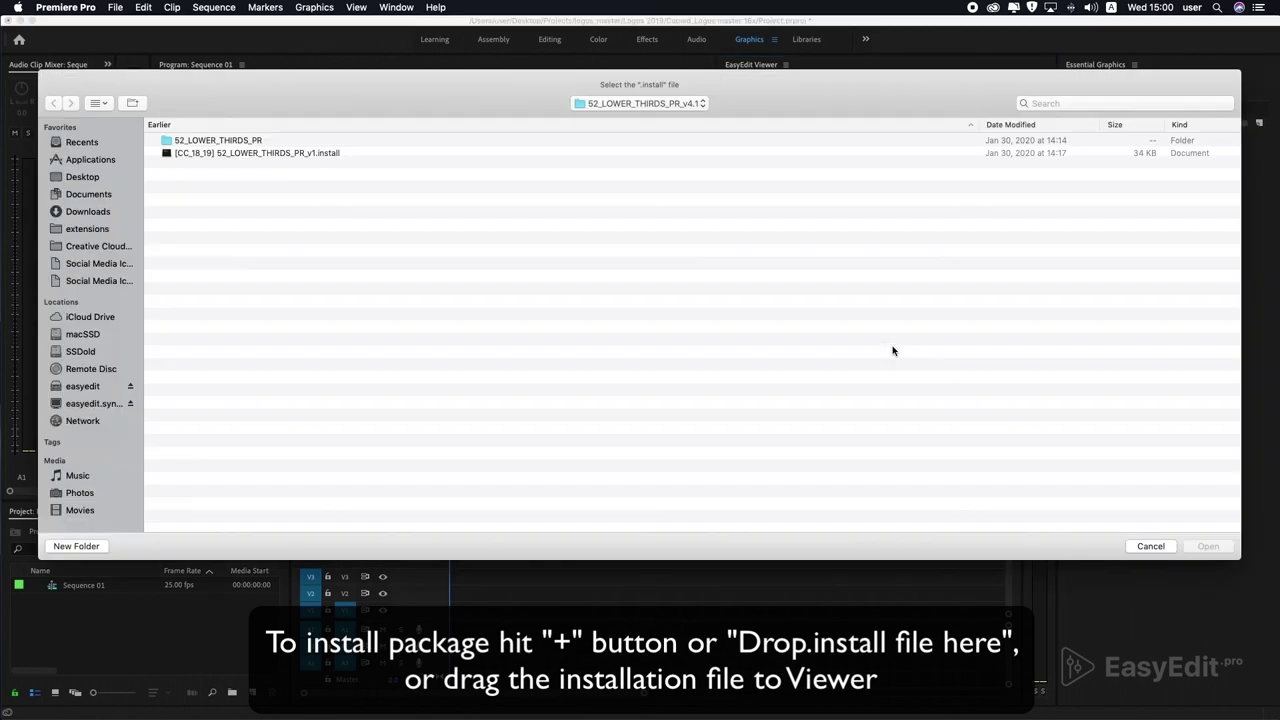
double_click(253, 153)
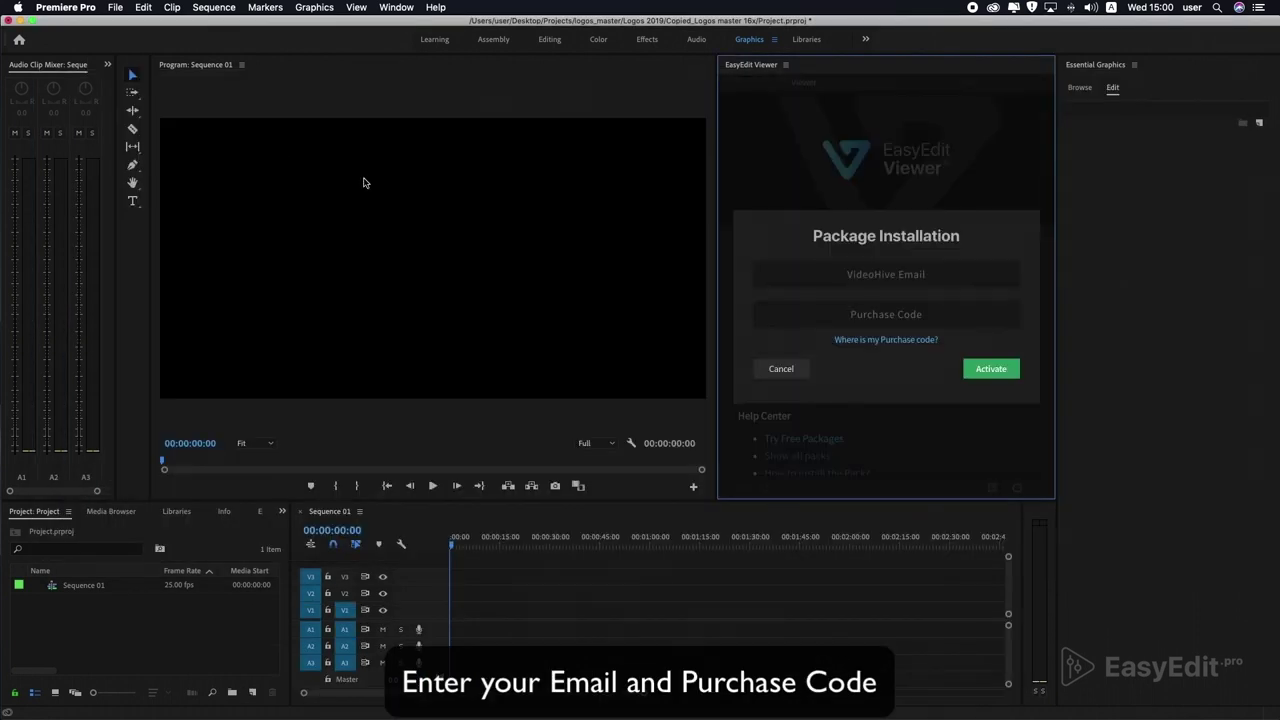
click(890, 276)
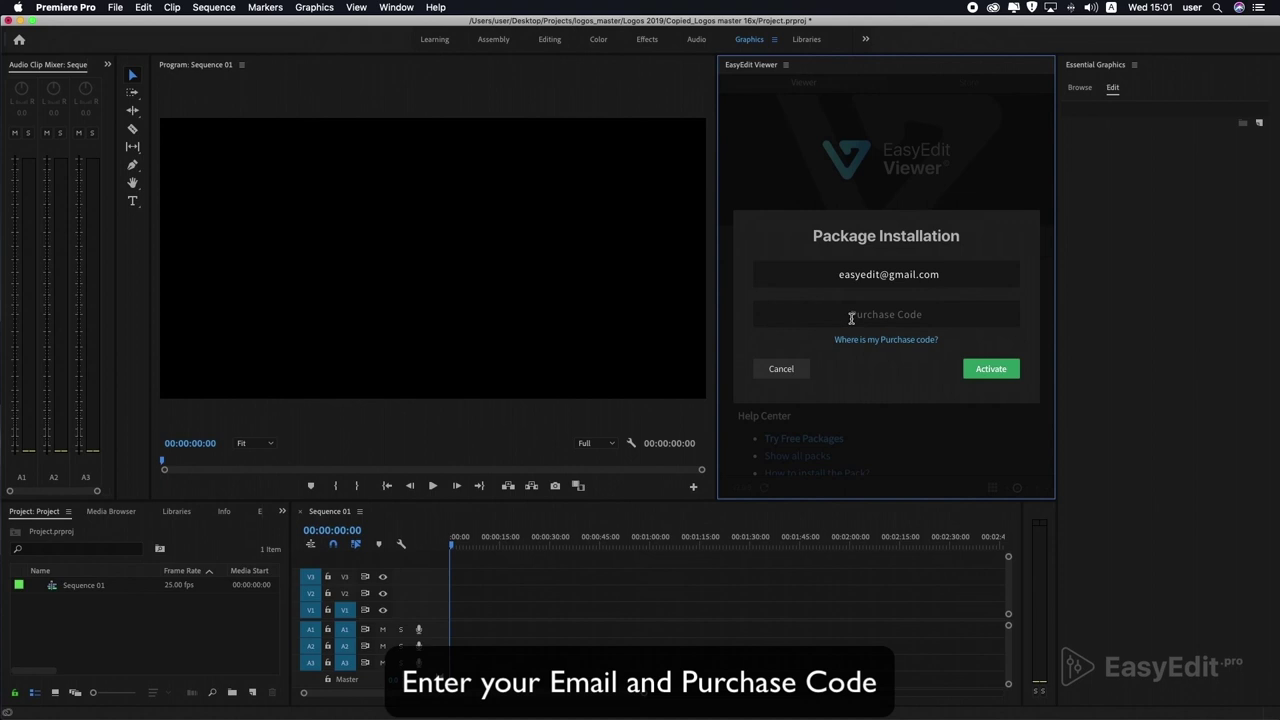
click(890, 313)
key(super+v)
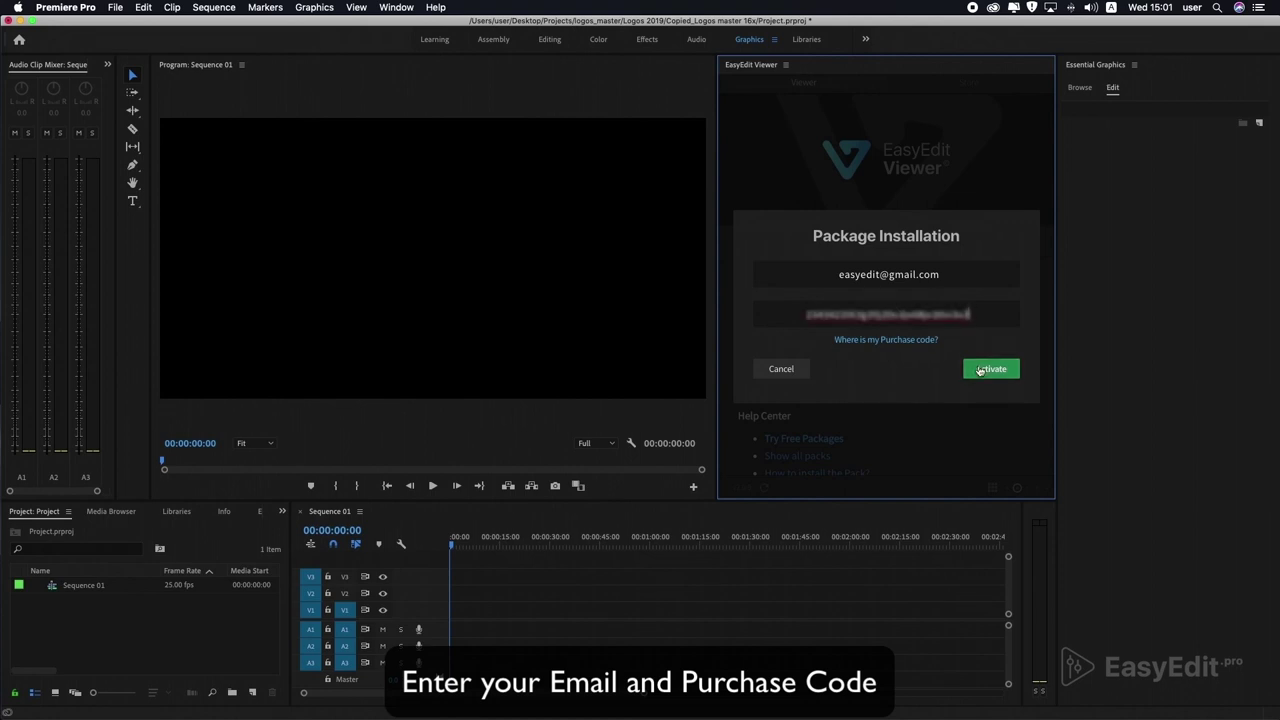
click(980, 370)
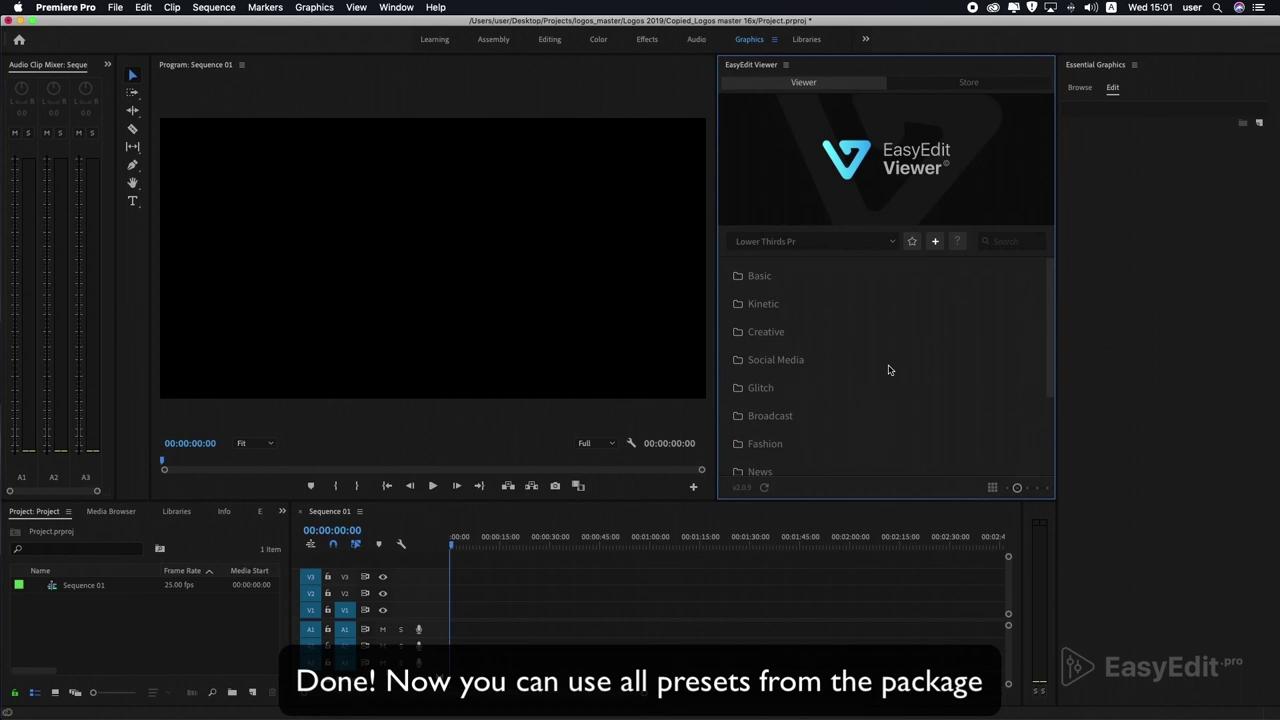
Peek into the Basic folder, then open Kinetic and scroll through its lower-third thumbnails.
scroll(771, 280, down, 3)
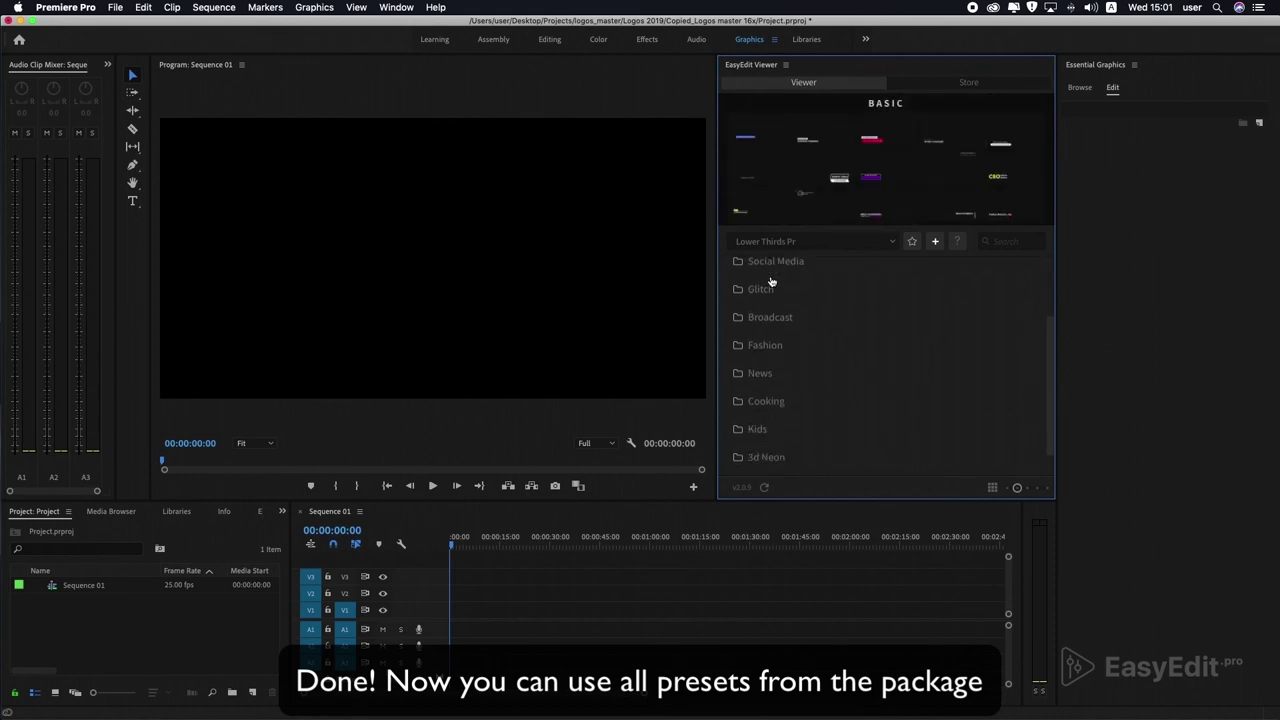
scroll(771, 281, down, 1)
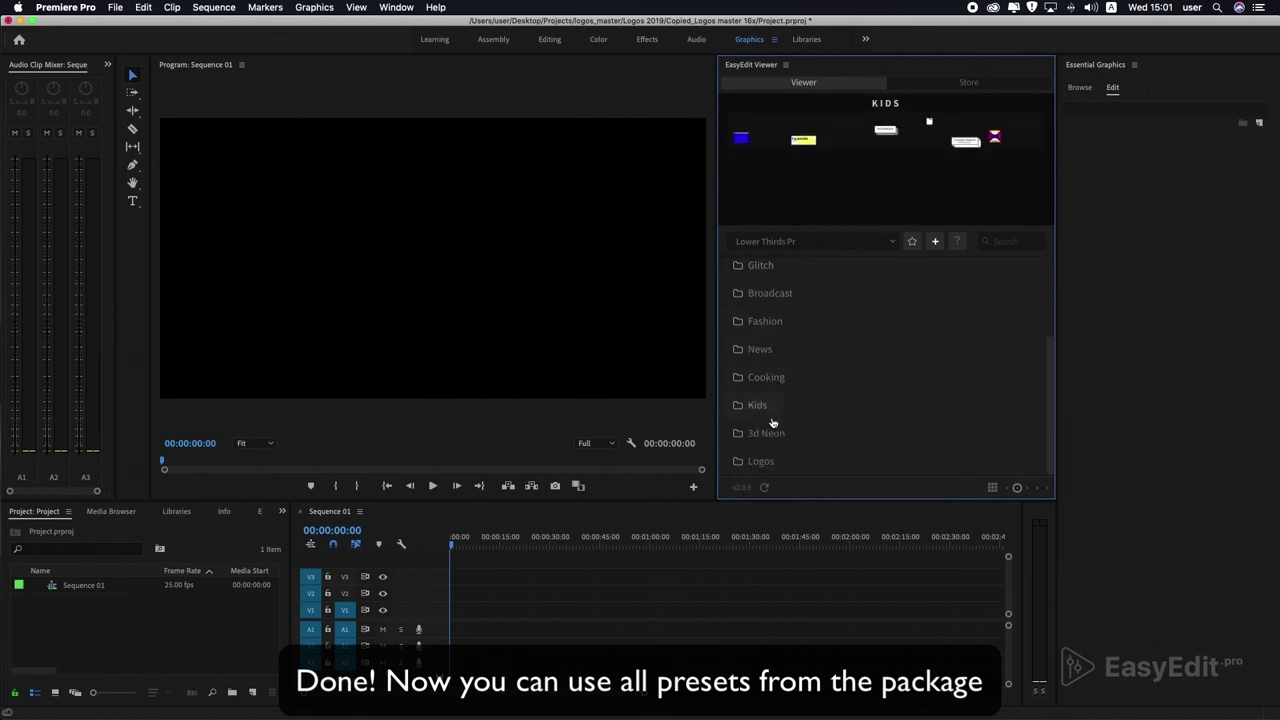
scroll(765, 300, up, 3)
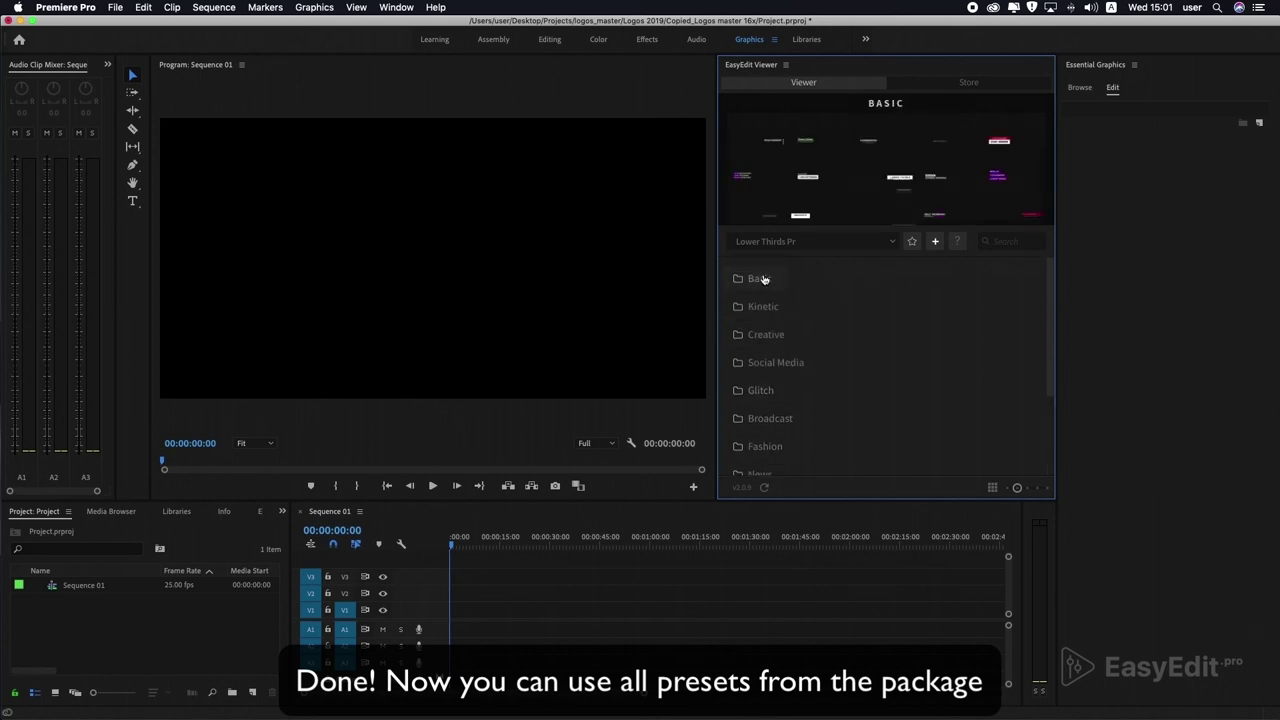
click(768, 281)
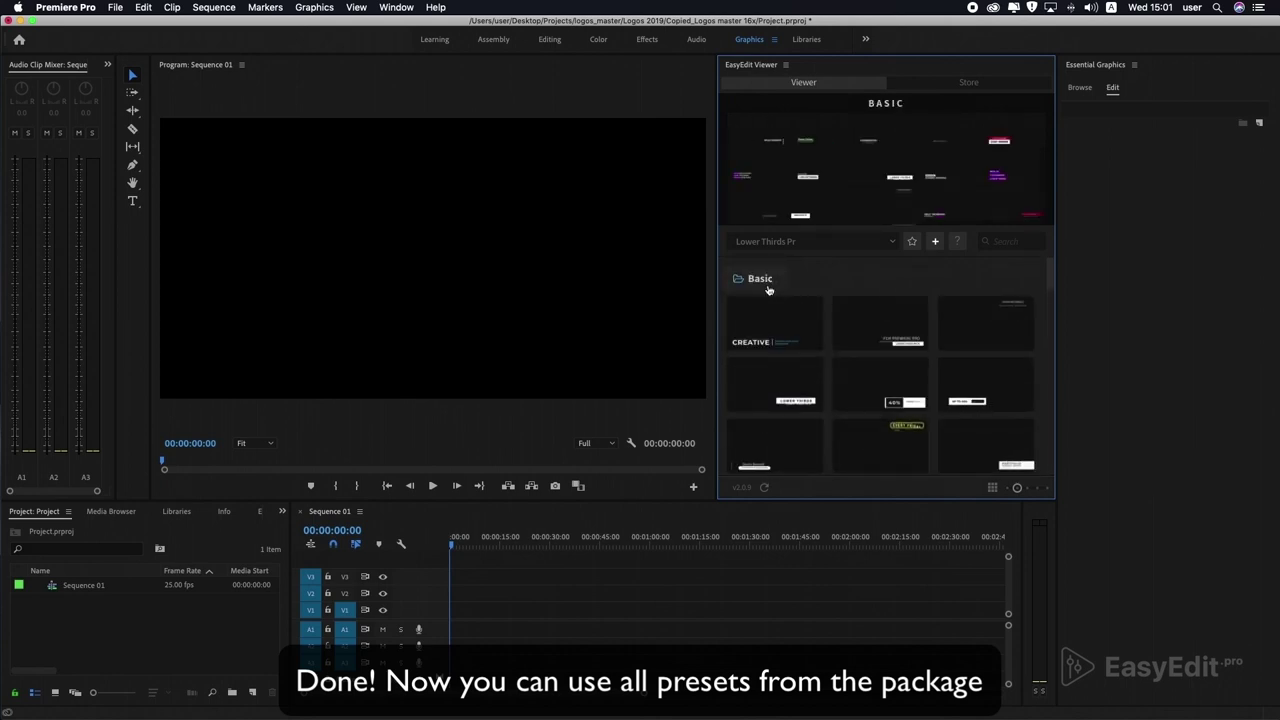
mouse_move(863, 336)
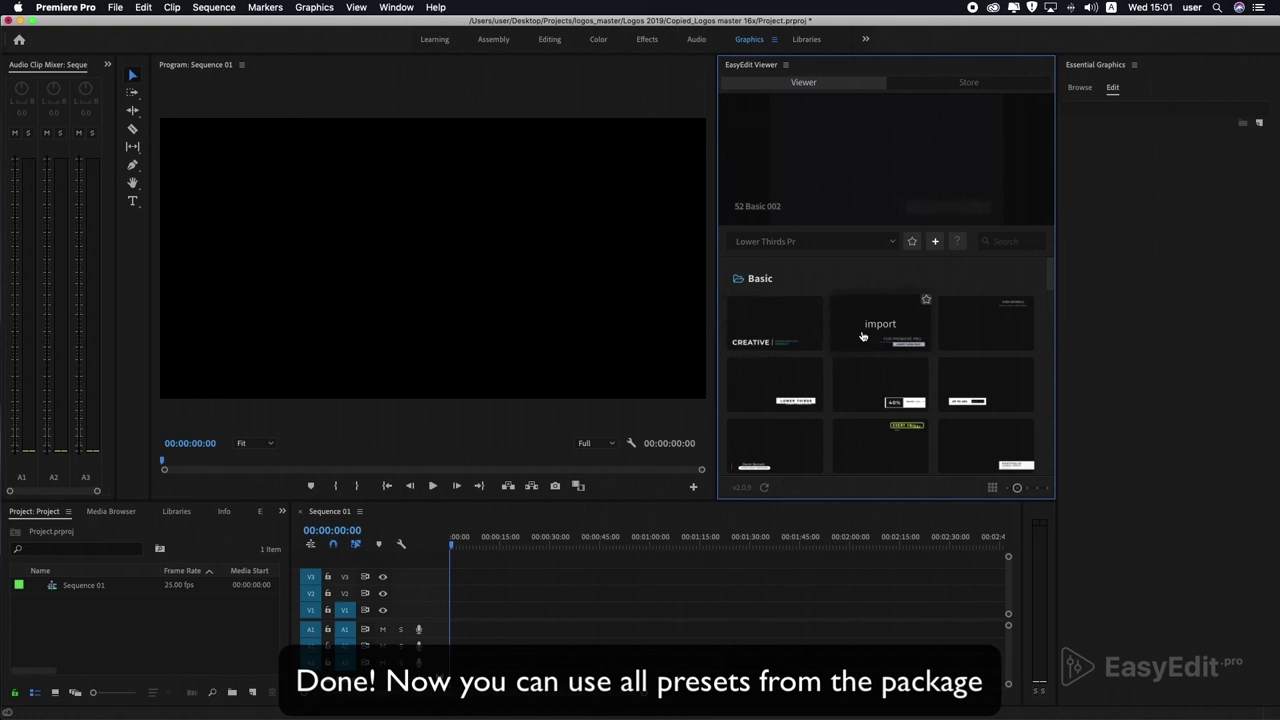
click(754, 281)
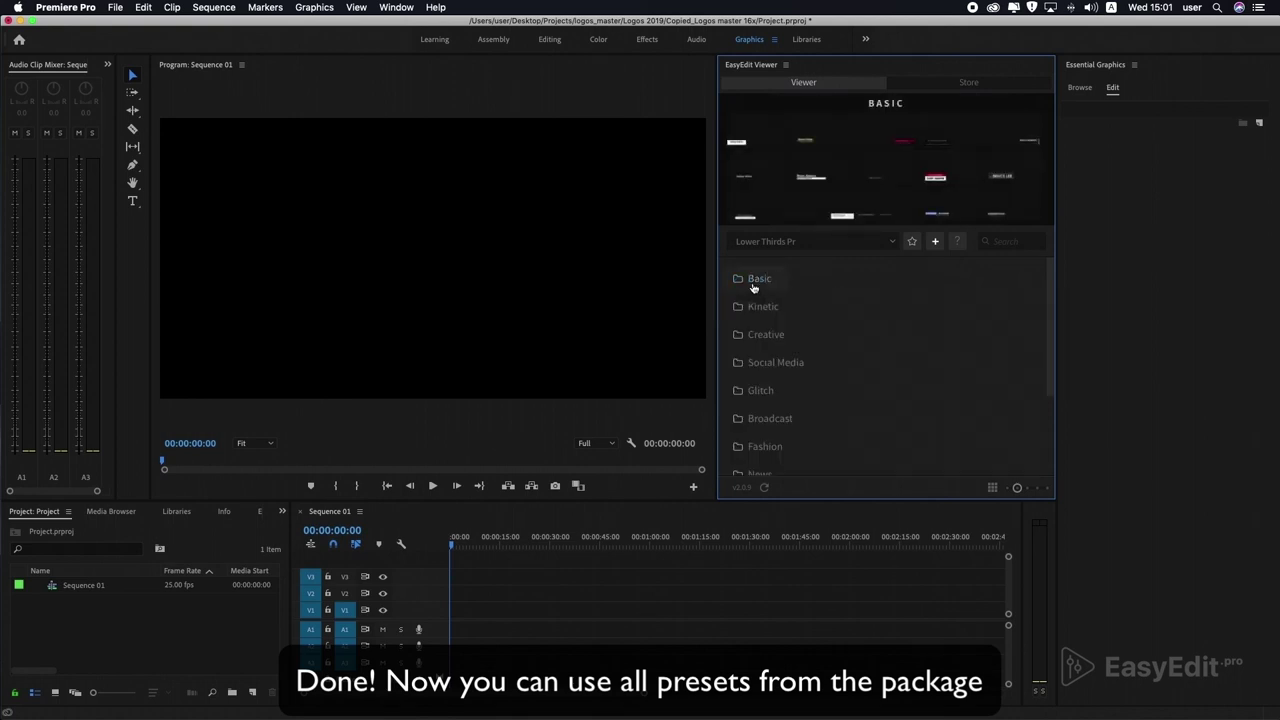
click(762, 306)
mouse_move(772, 354)
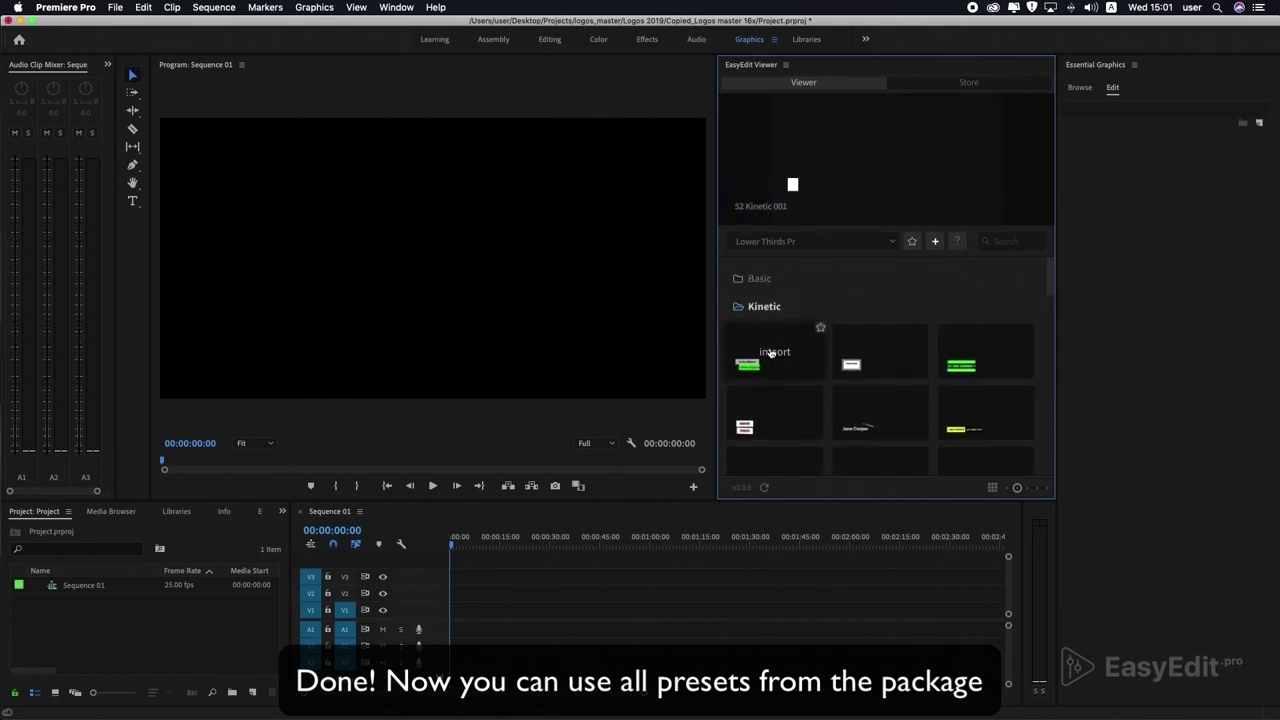
scroll(772, 352, down, 5)
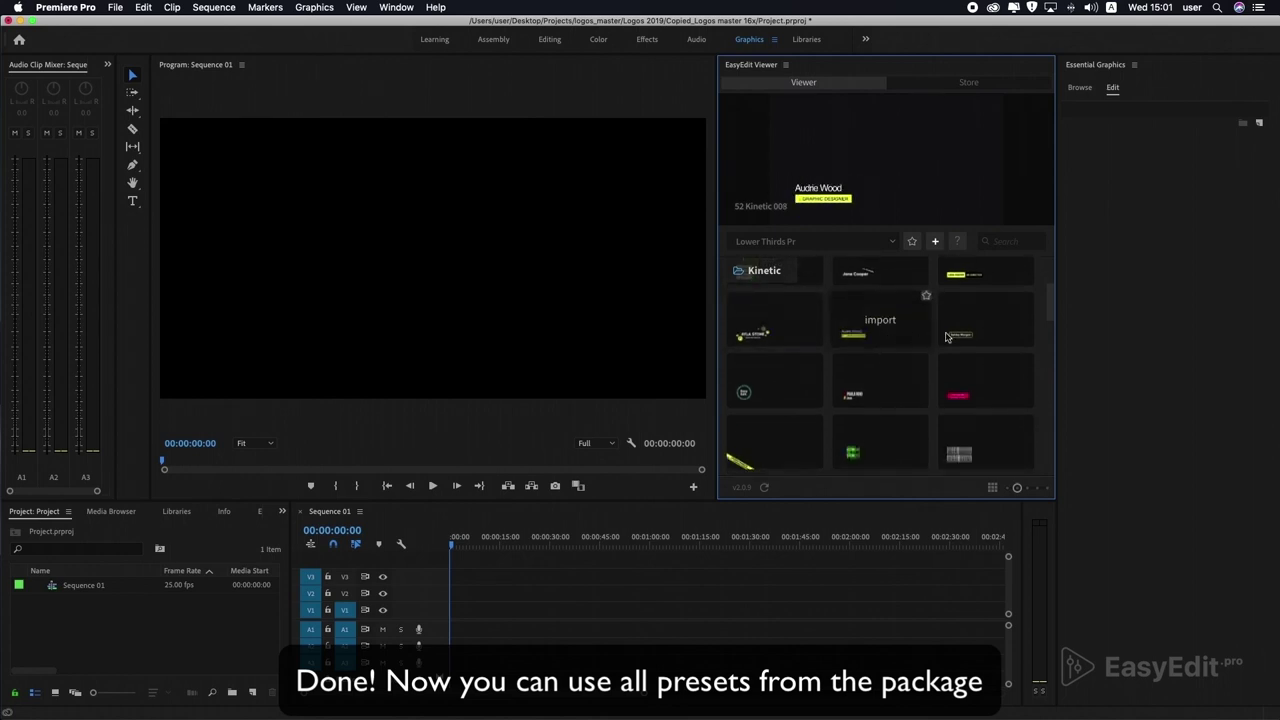
scroll(982, 341, down, 2)
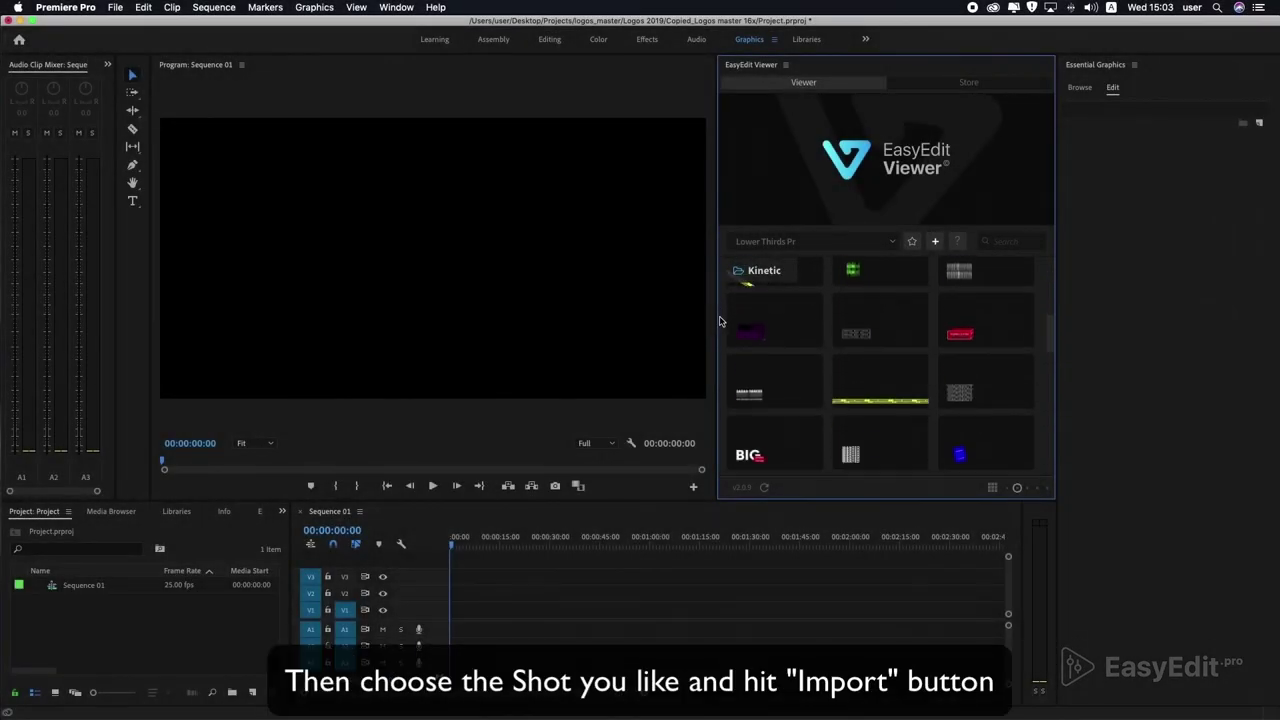
scroll(720, 321, down, 5)
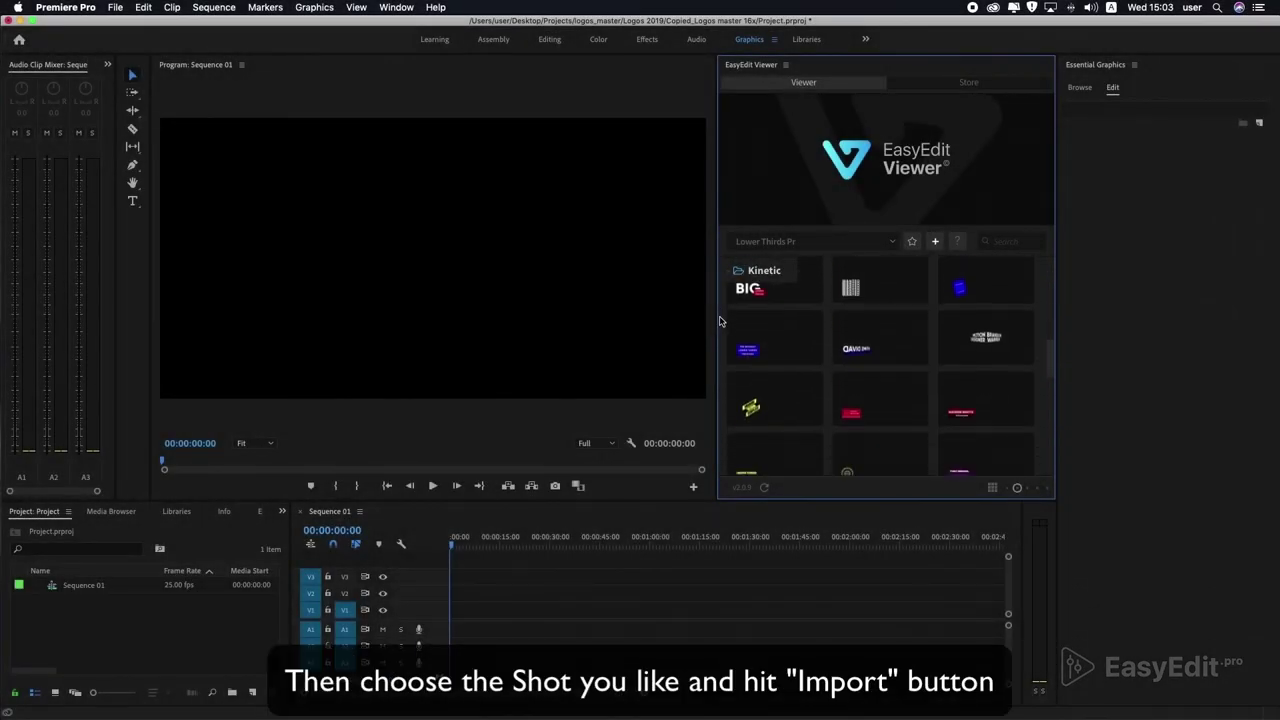
Import the yellow 52 Kinetic 028 preset into Sequence 01.
mouse_move(770, 367)
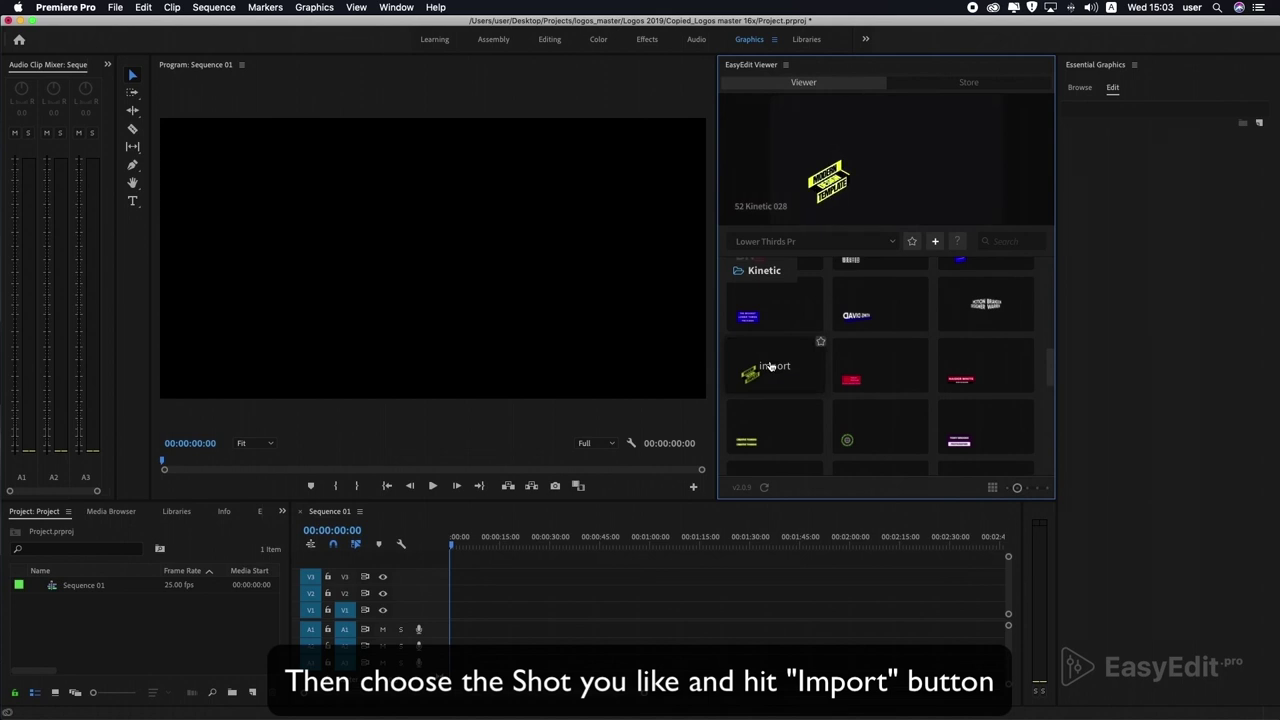
click(772, 366)
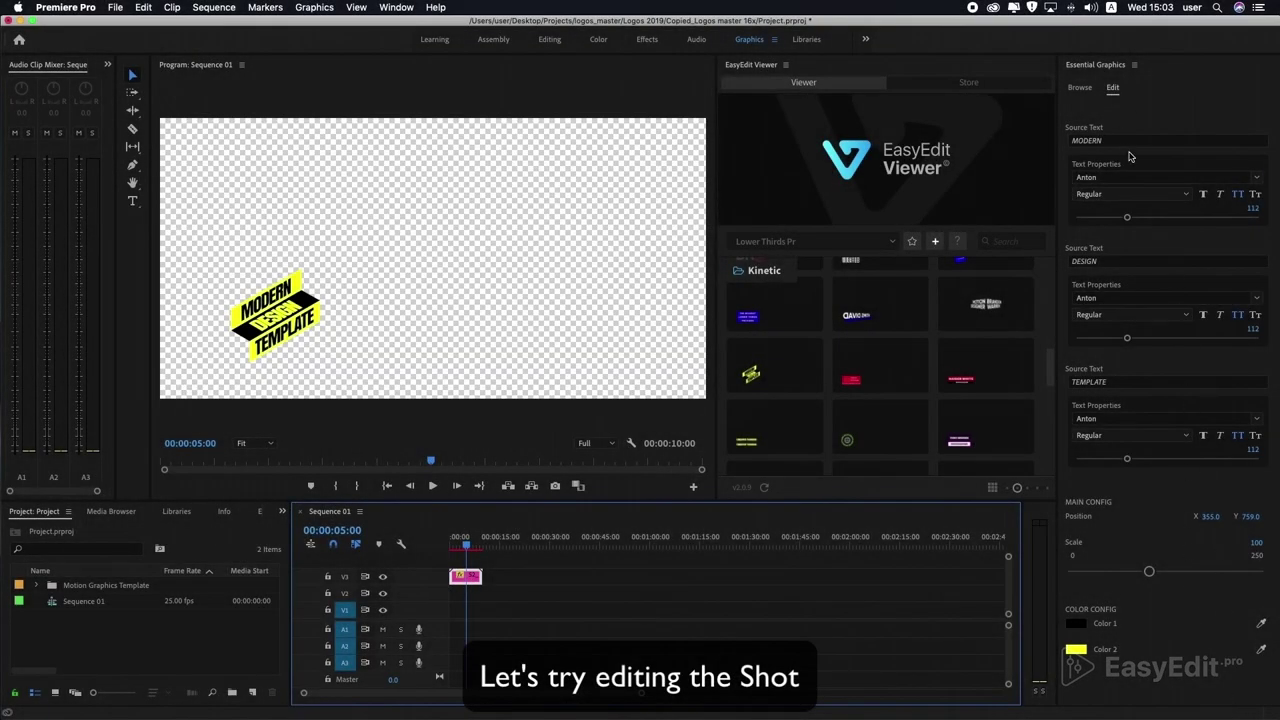
Change the first text line from MODERN to MOTION.
click(1124, 142)
double_click(1118, 138)
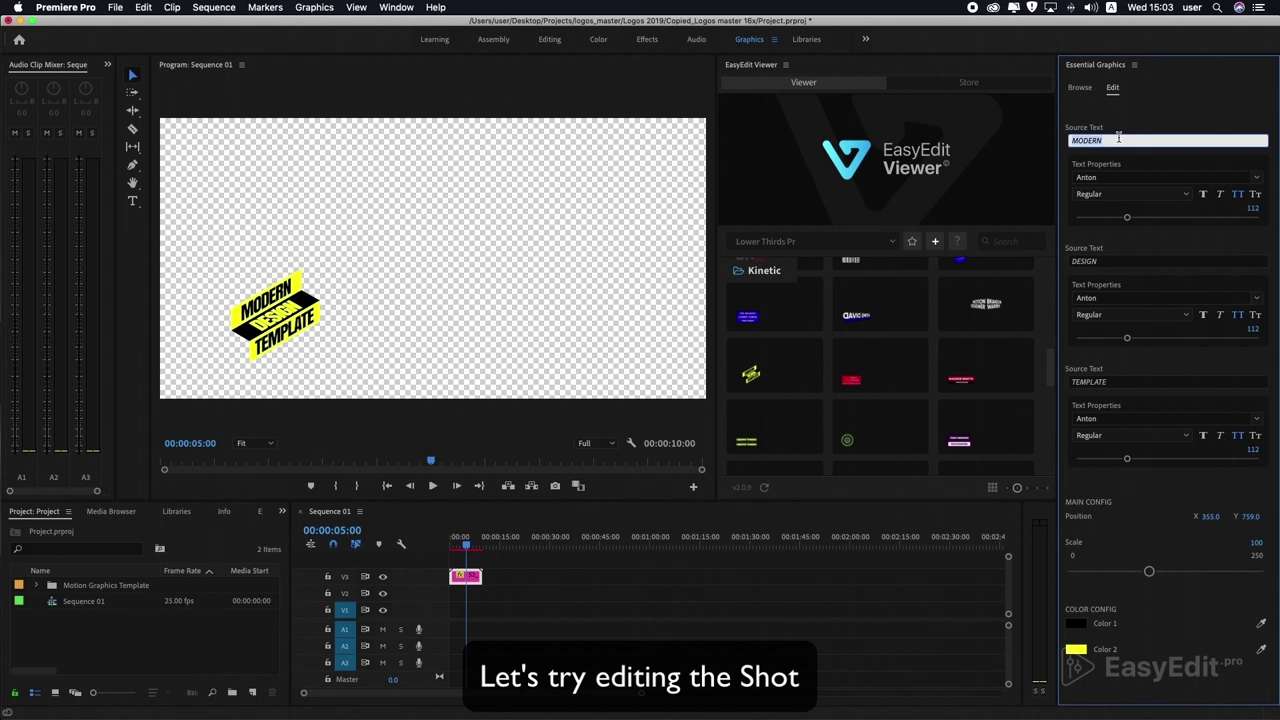
text(MO)
key(Return)
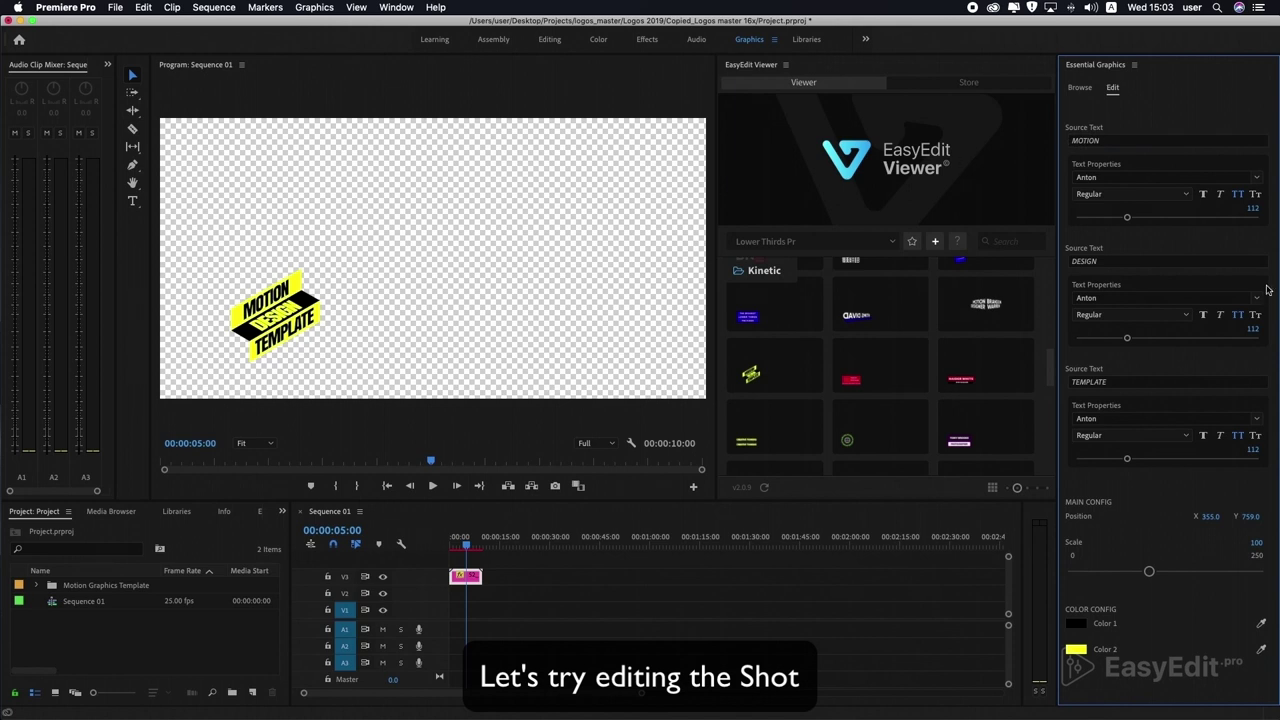
Position the lower third at X 276, Y 752 and scale it to 152.
drag(1250, 516, 1112, 513)
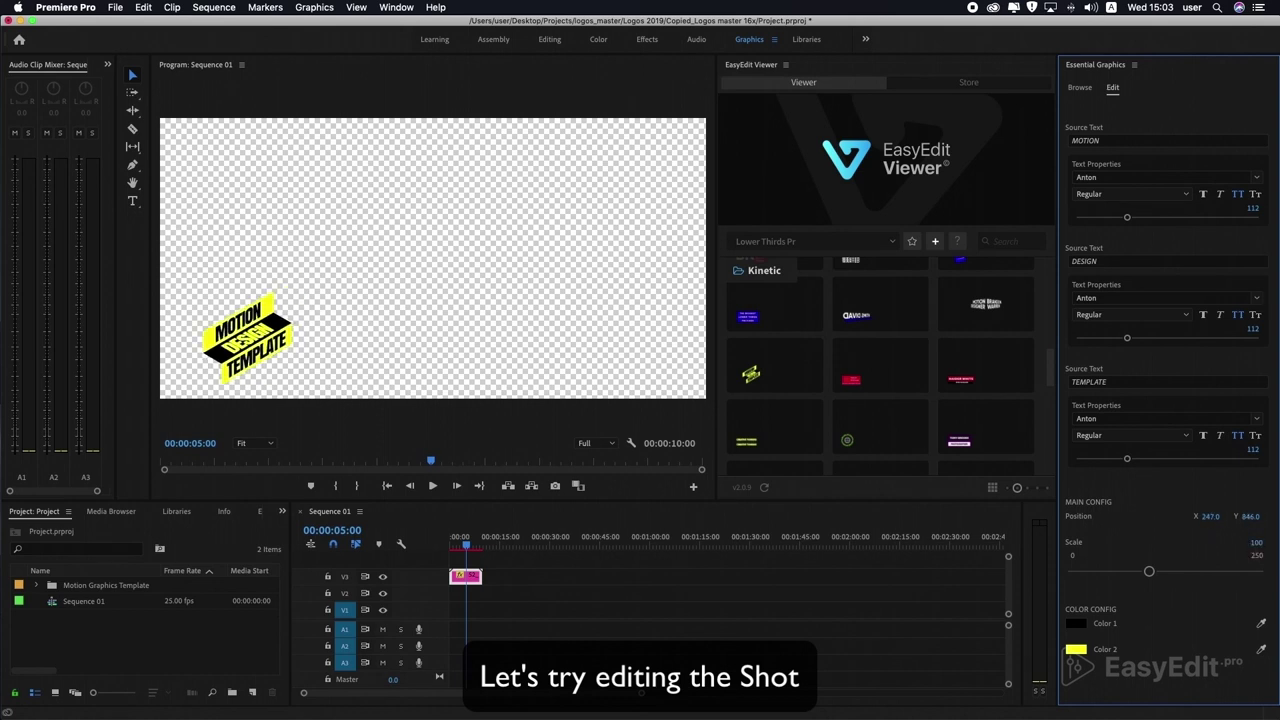
drag(1256, 542, 1276, 542)
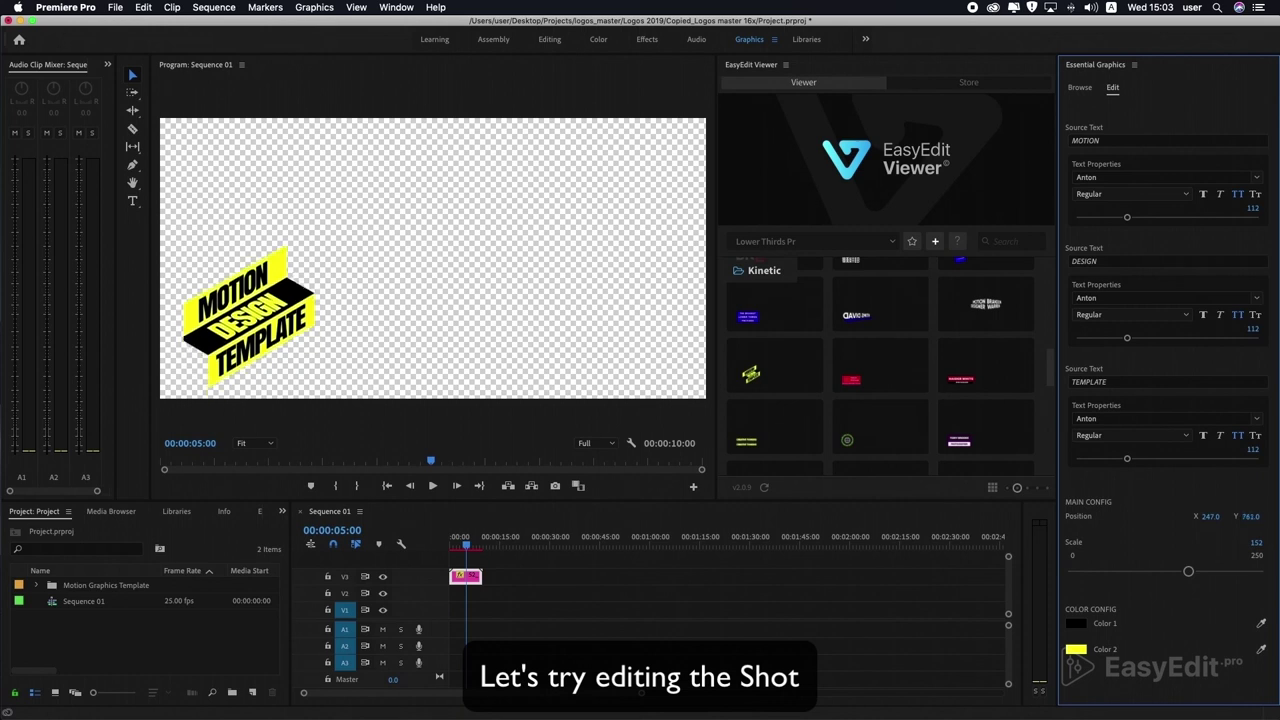
drag(1210, 517, 1239, 517)
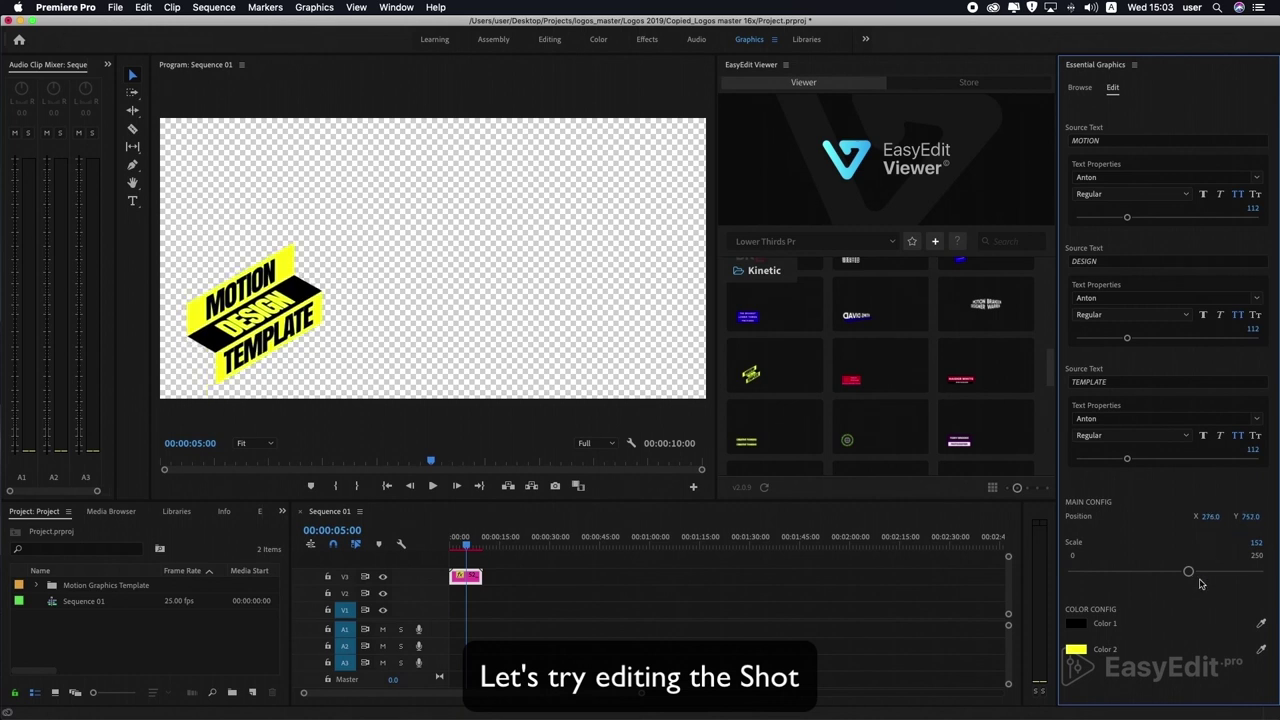
Set Color 1 to bright red and Color 2 to black in Color Config.
click(1075, 623)
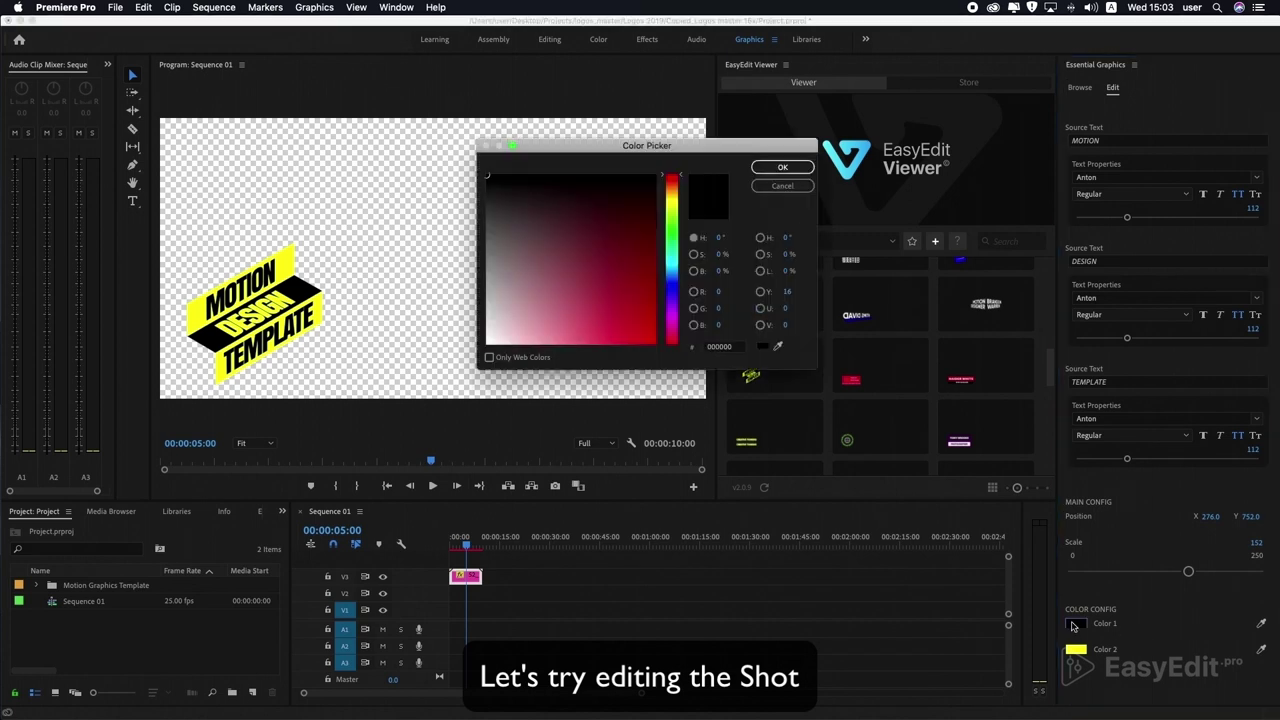
mouse_move(669, 314)
mouse_down()
mouse_move(670, 365)
mouse_move(618, 362)
mouse_move(643, 368)
mouse_up()
click(776, 167)
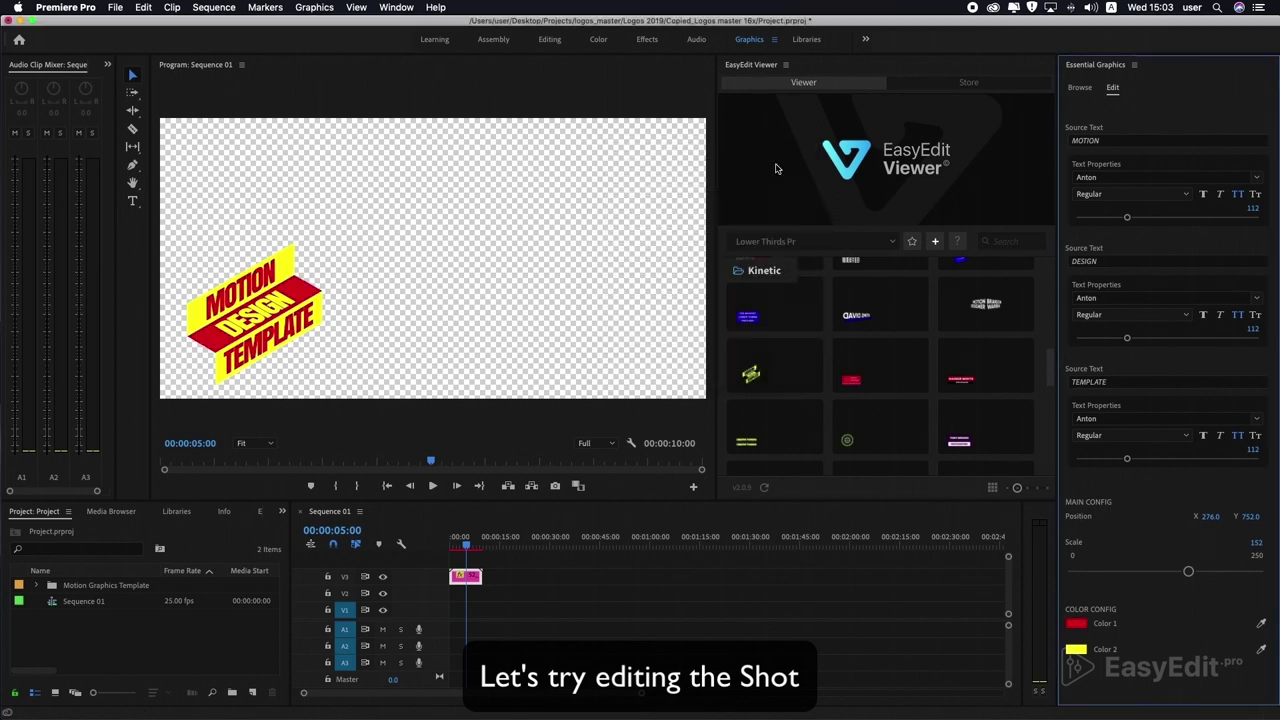
click(1076, 650)
click(491, 168)
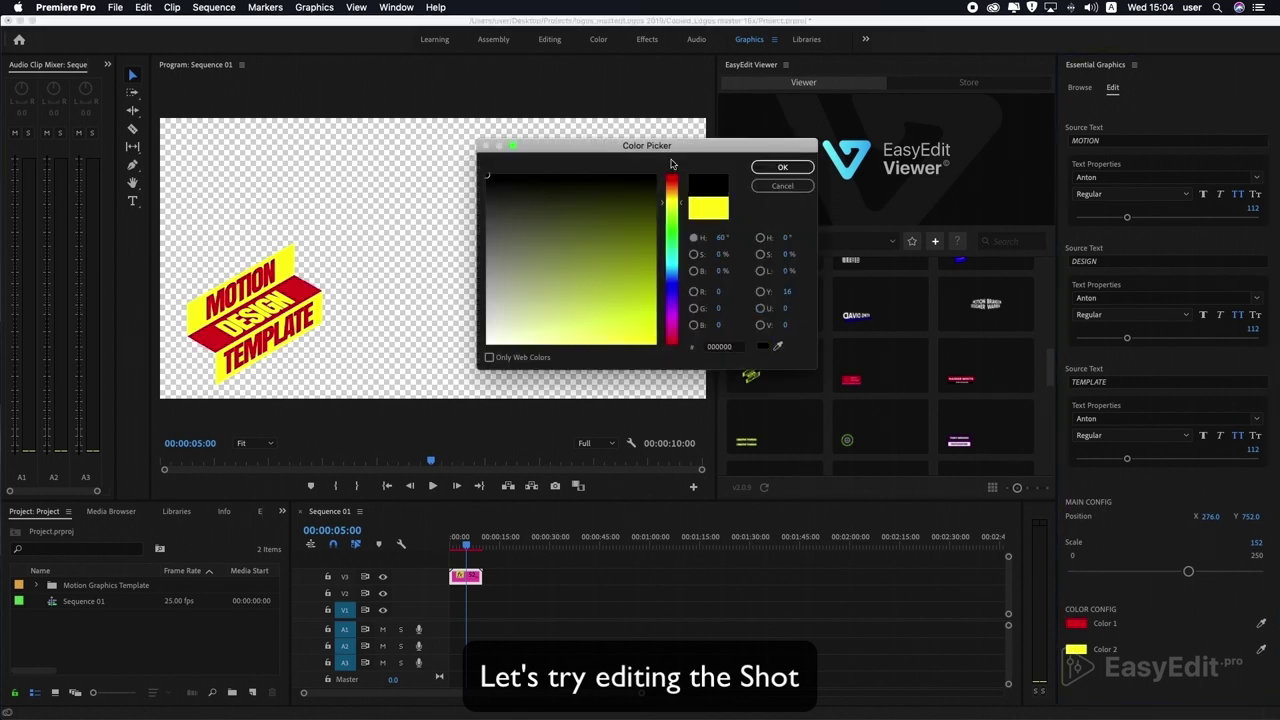
click(768, 167)
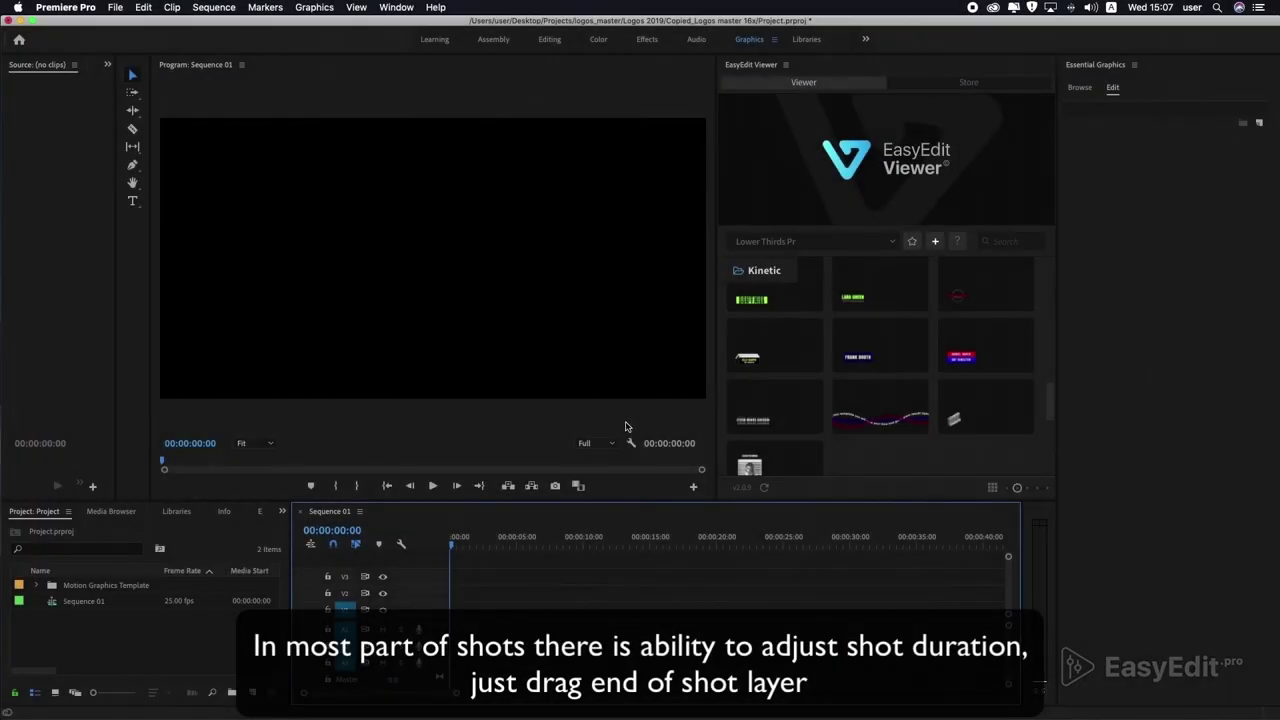
Import the 3D LOWER THIRDS shot and extend its clip to about 31 seconds.
mouse_move(897, 343)
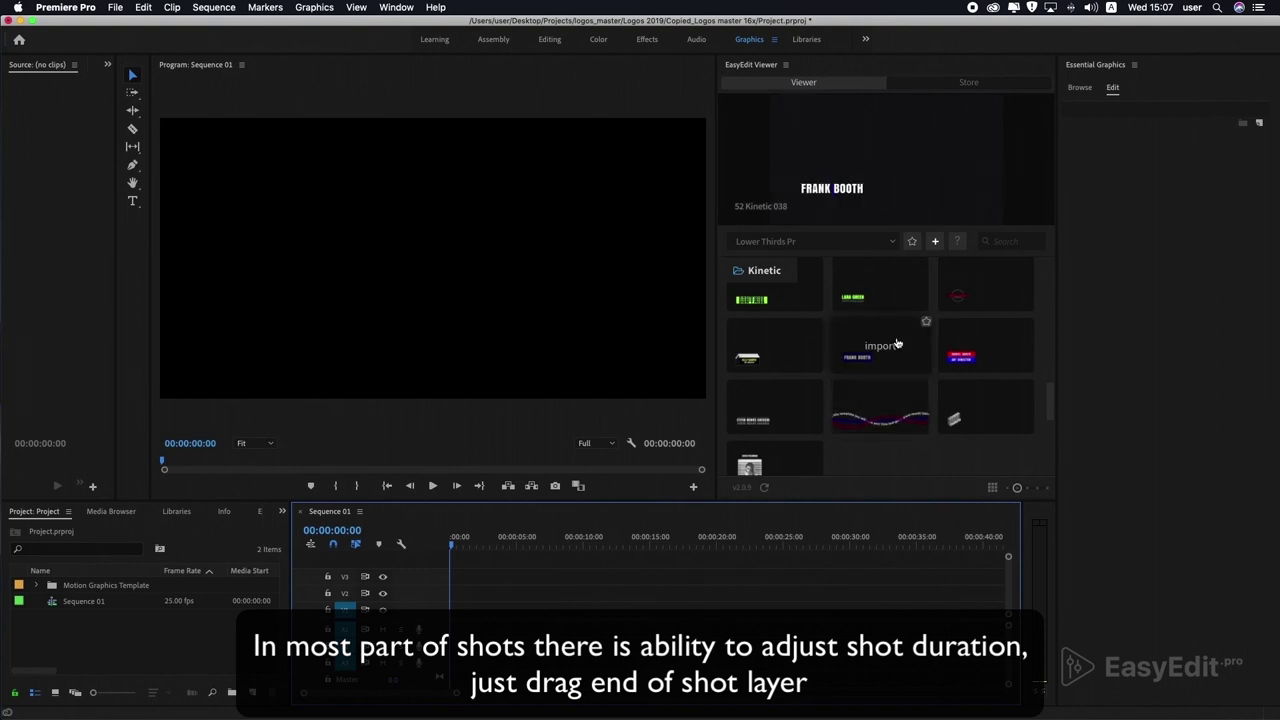
click(960, 413)
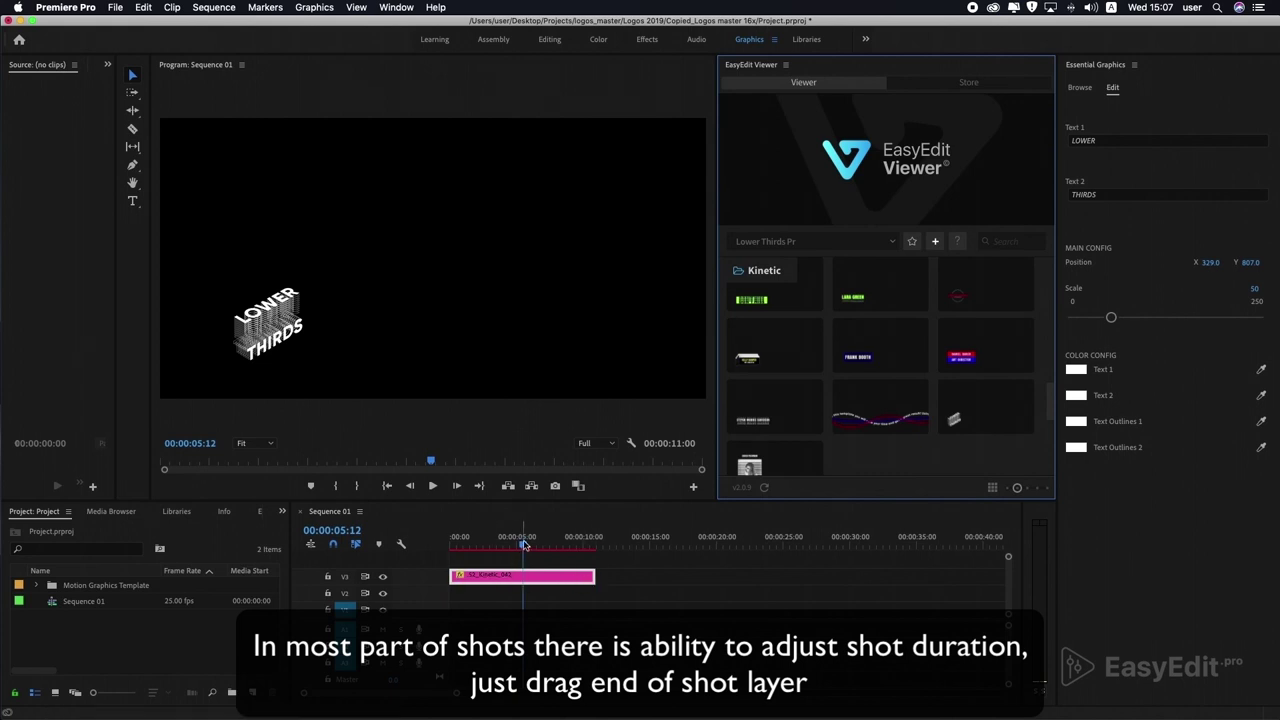
drag(524, 542, 870, 577)
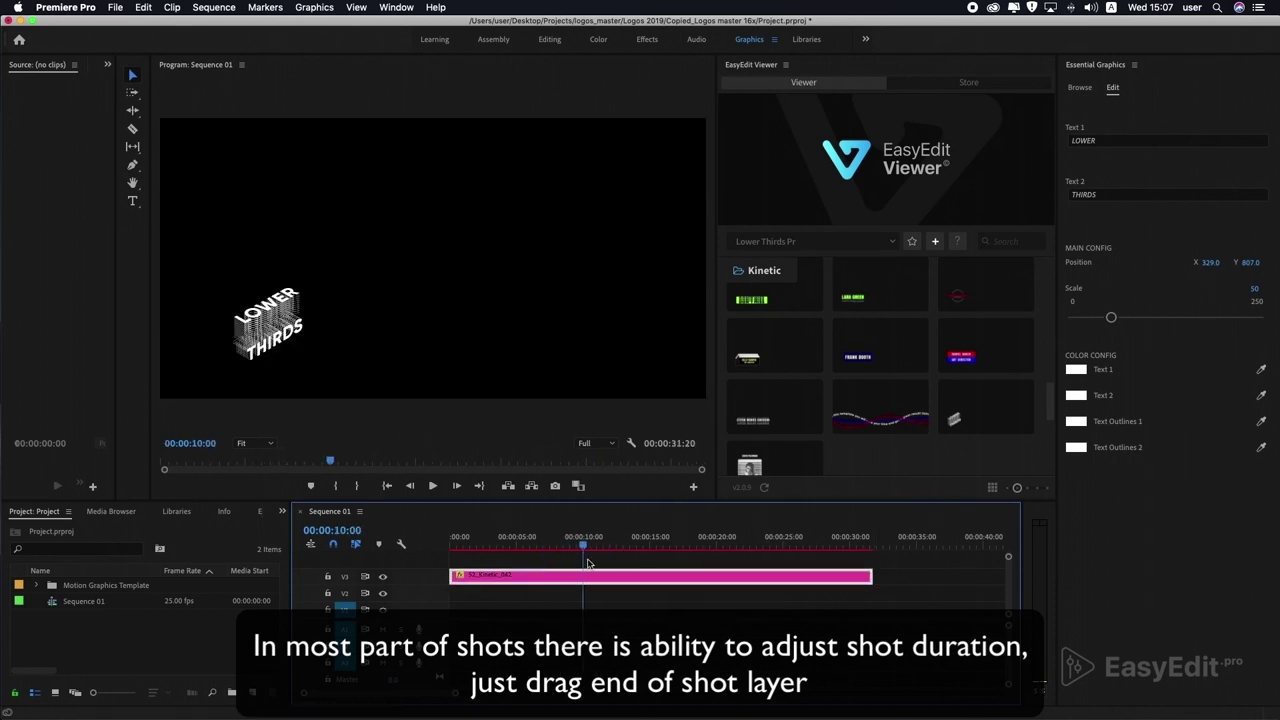
drag(586, 556, 480, 558)
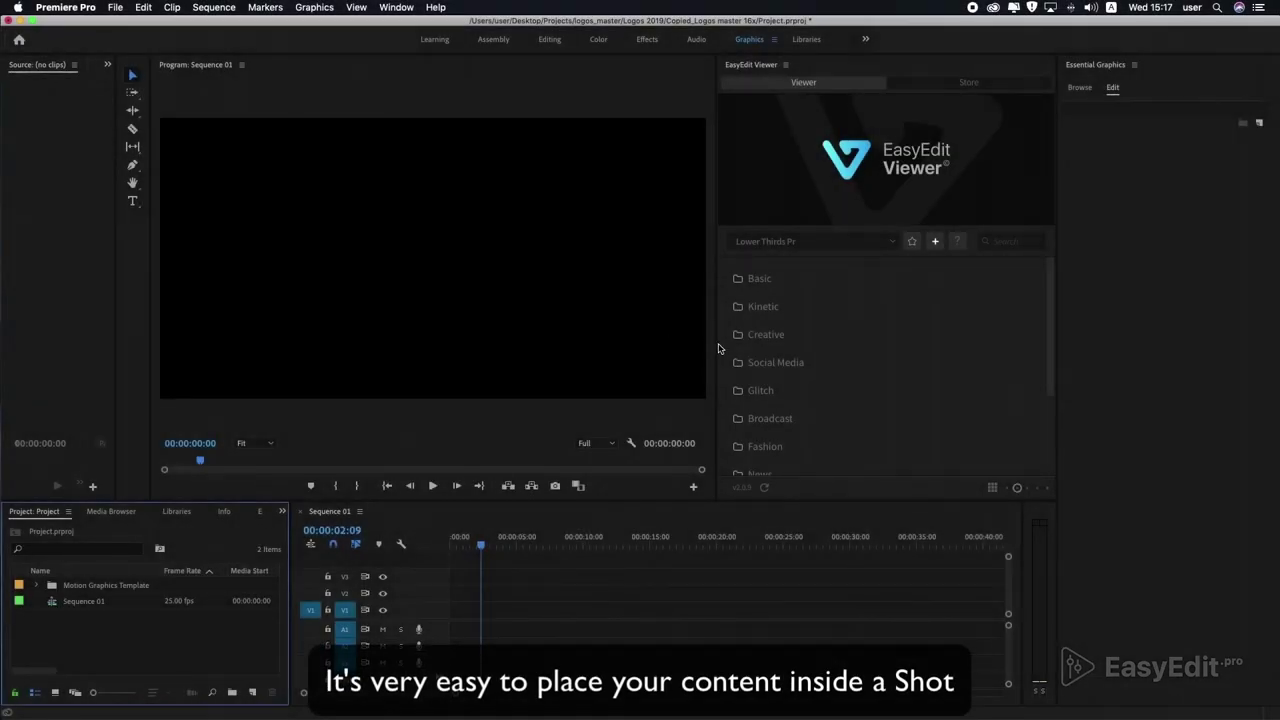
Import the Logos 001 shot from the Logos folder and scrub back to preview its animation.
scroll(718, 348, down, 4)
click(762, 461)
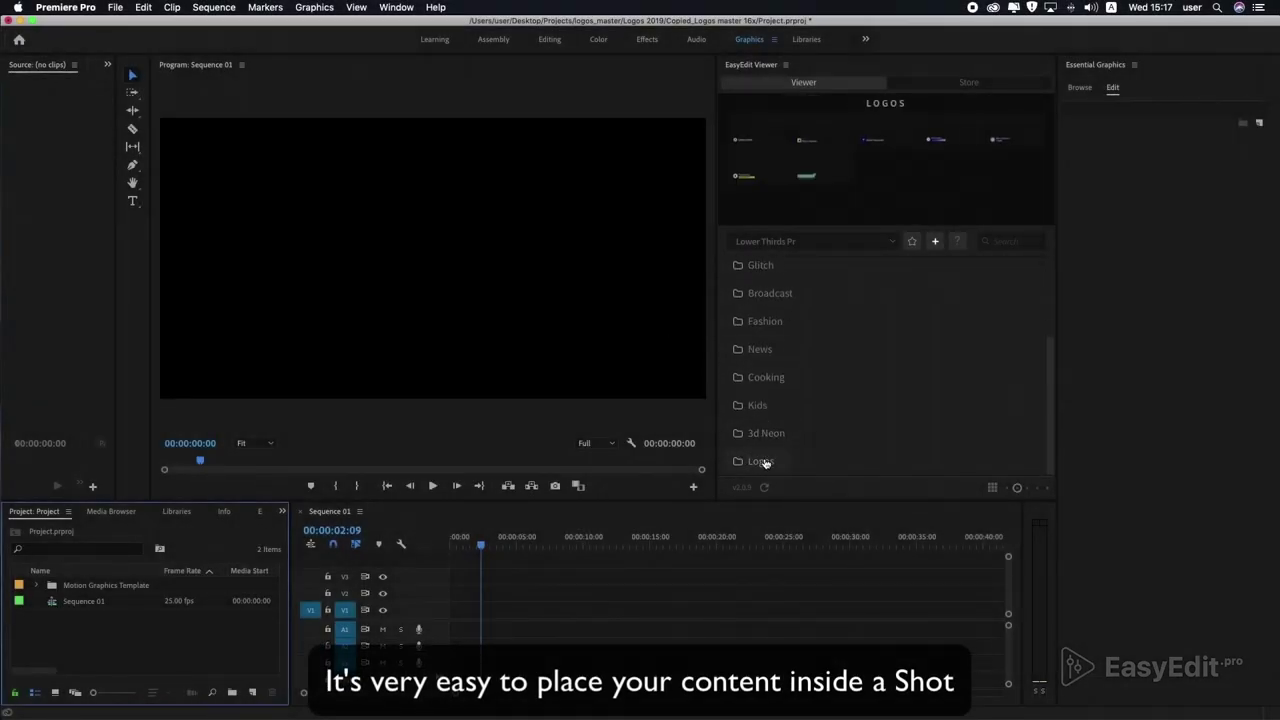
click(765, 462)
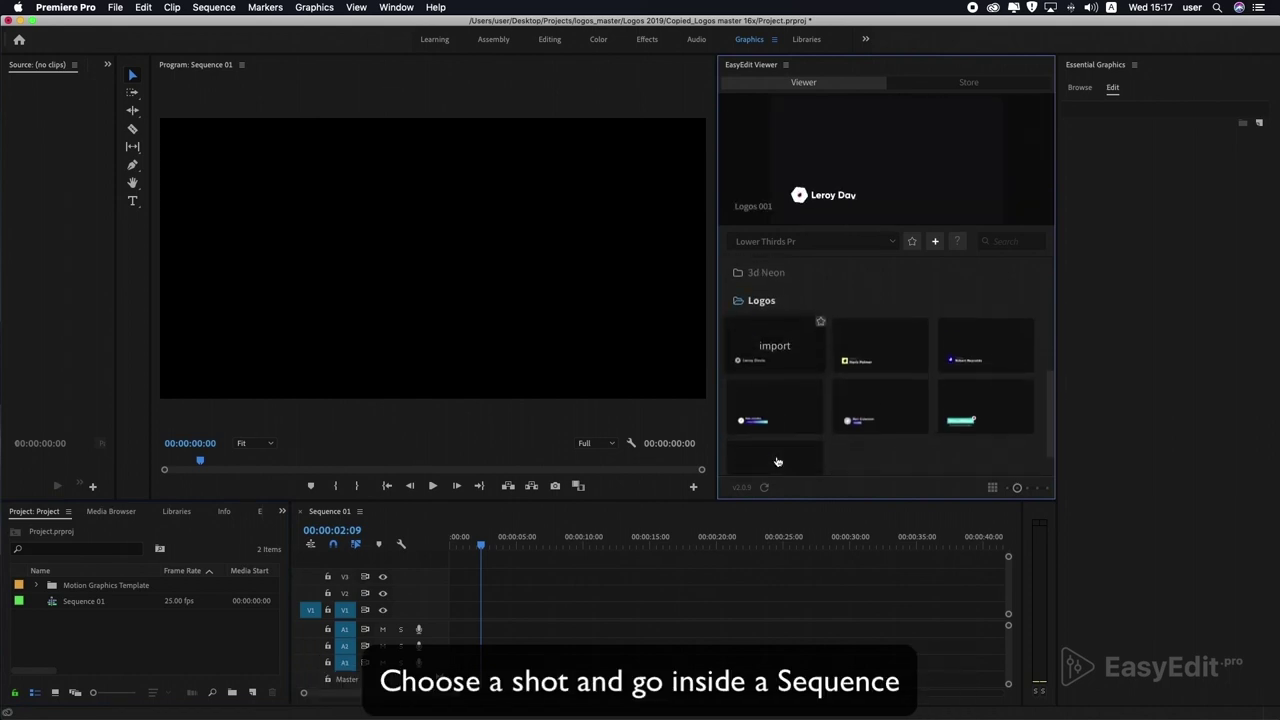
click(843, 341)
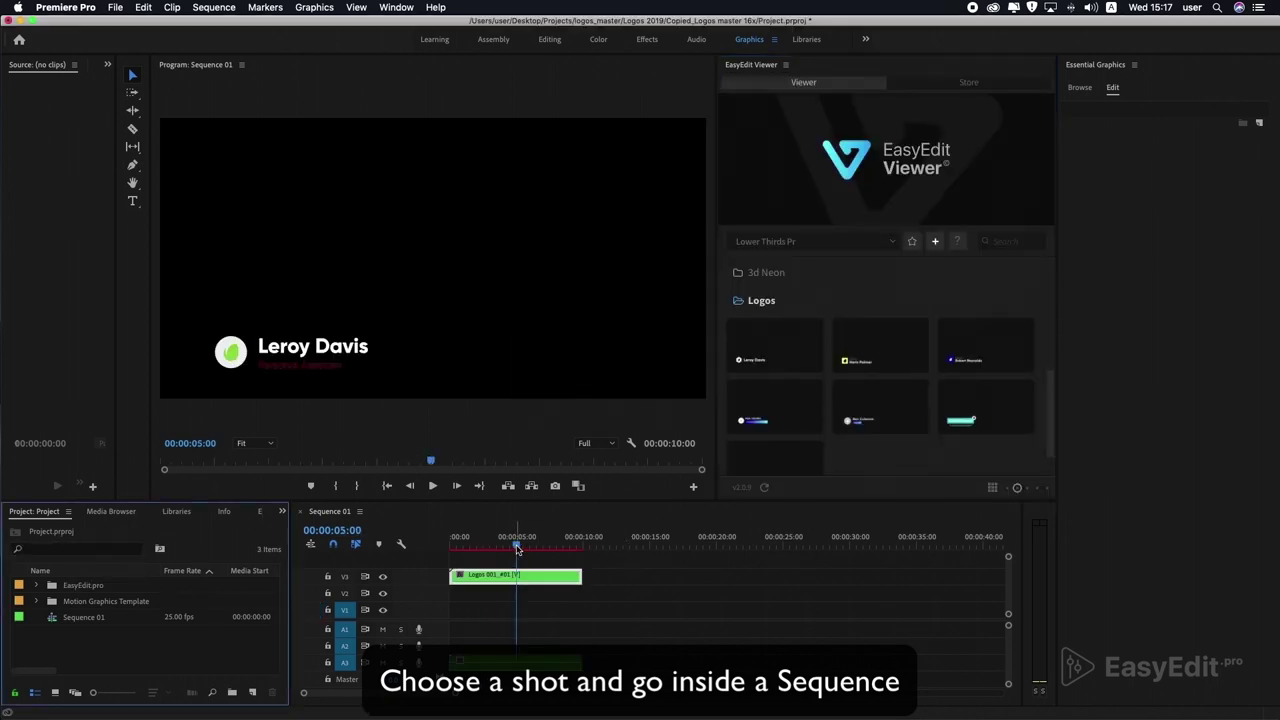
drag(517, 549, 497, 549)
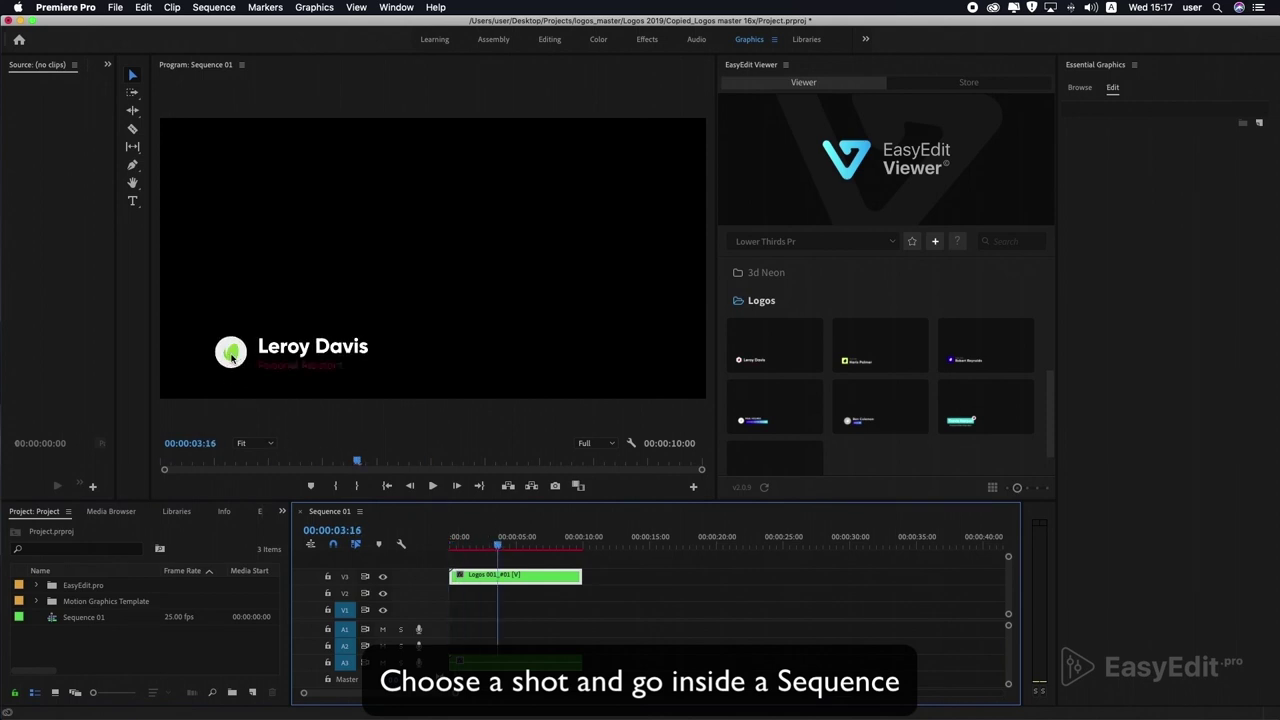
Open the Logos 001_#01 and Placeholder sequences, import Logo.png, and select the default leaf logo.
double_click(491, 577)
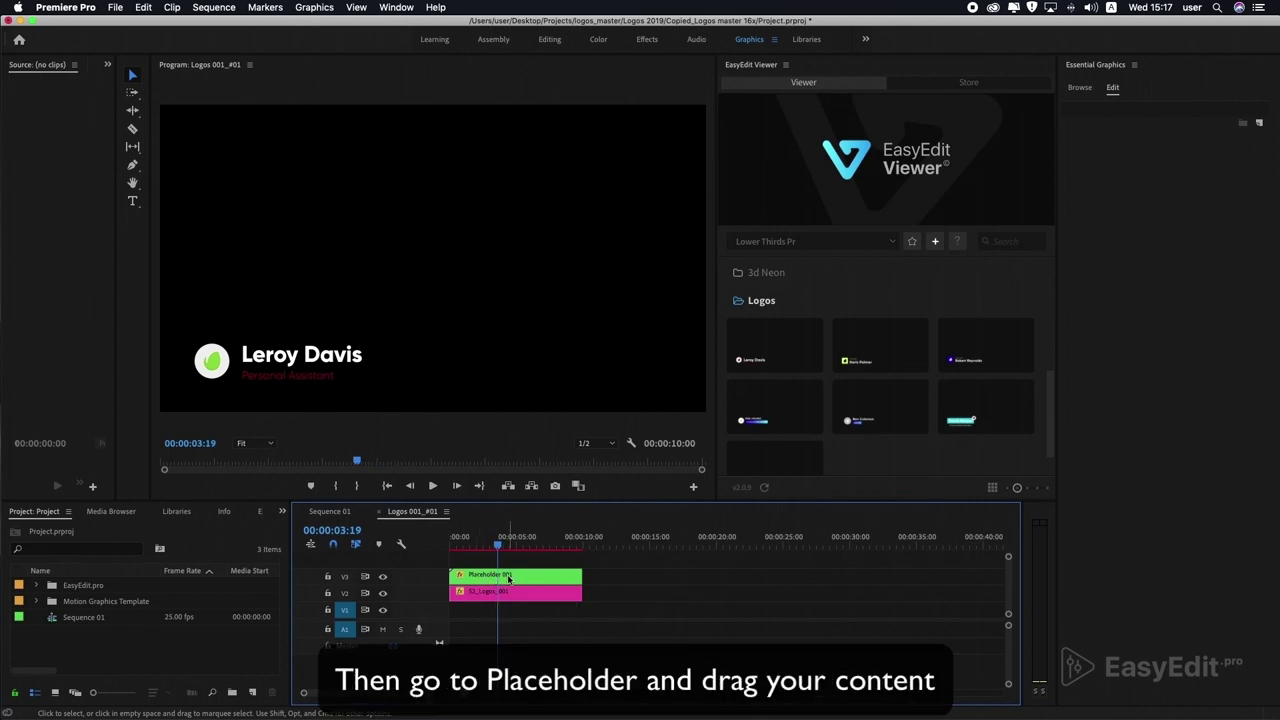
double_click(494, 578)
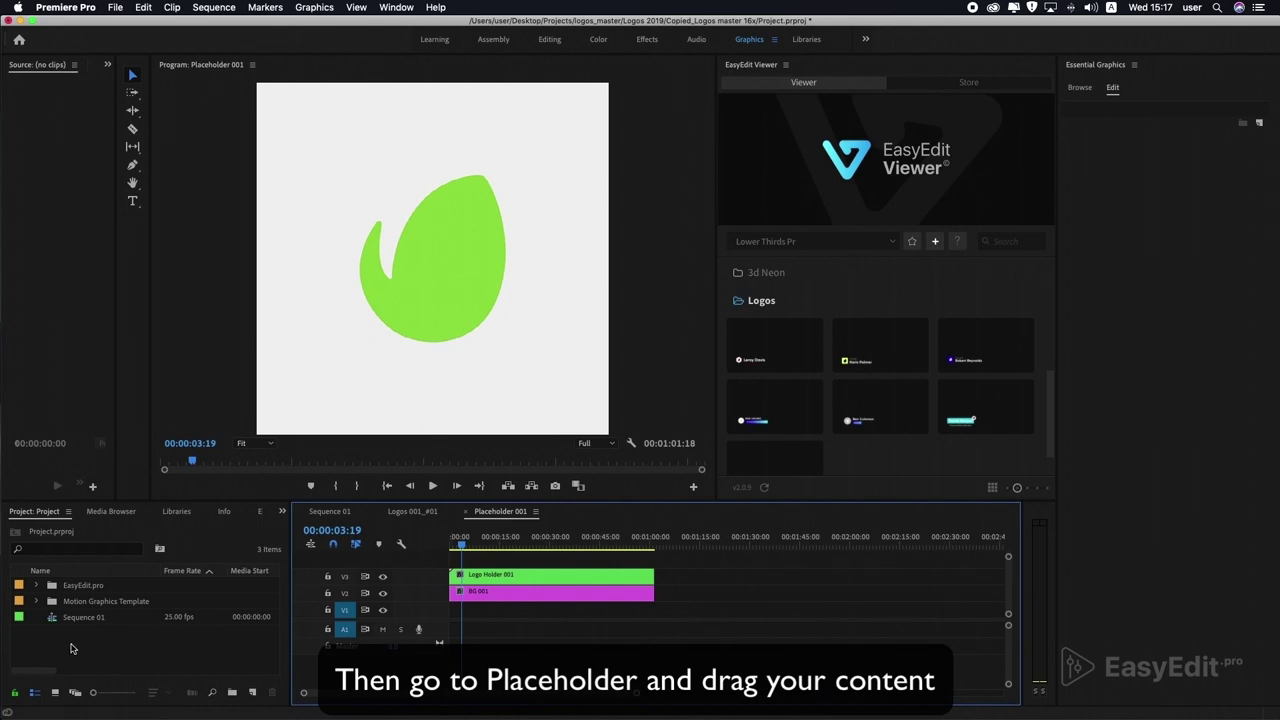
double_click(73, 647)
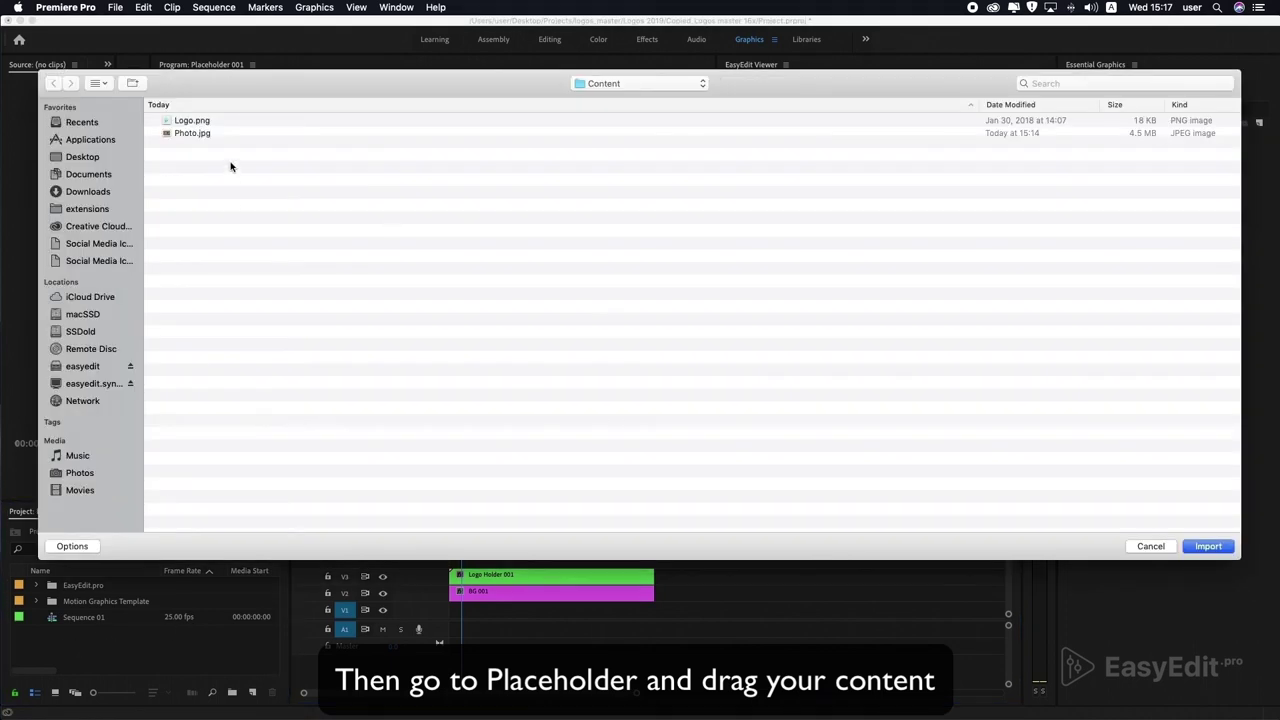
double_click(178, 121)
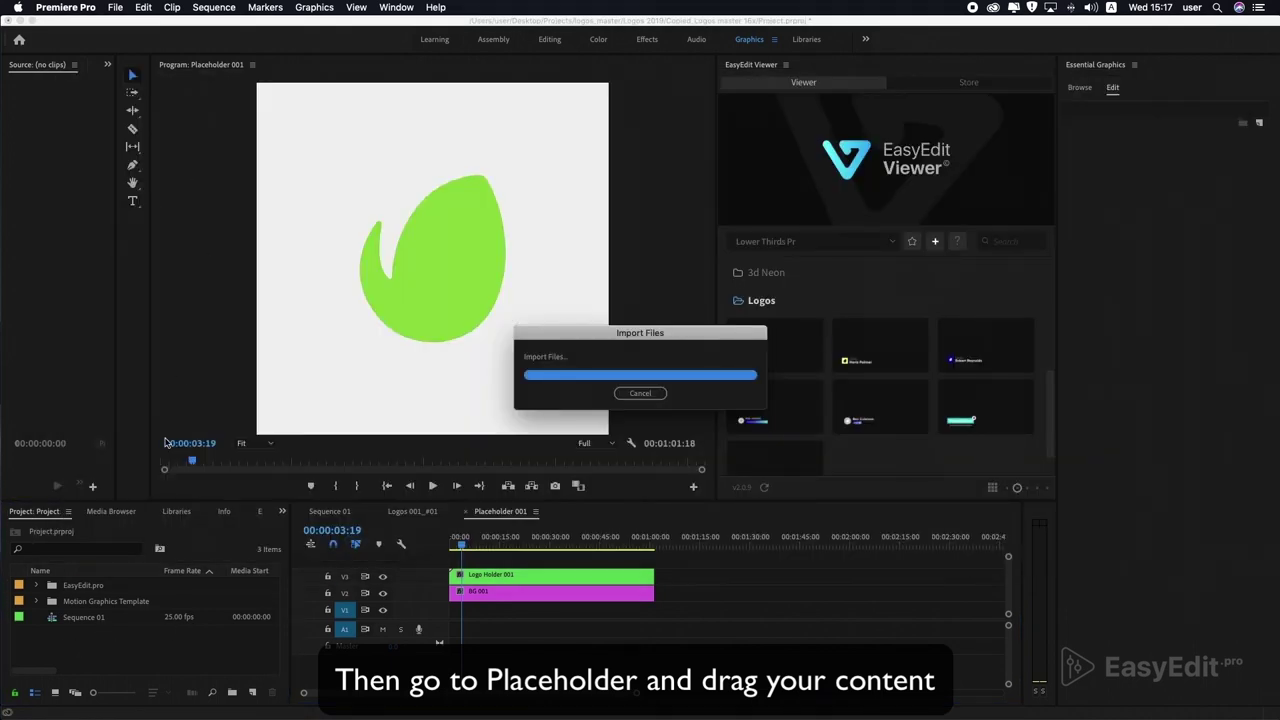
click(505, 576)
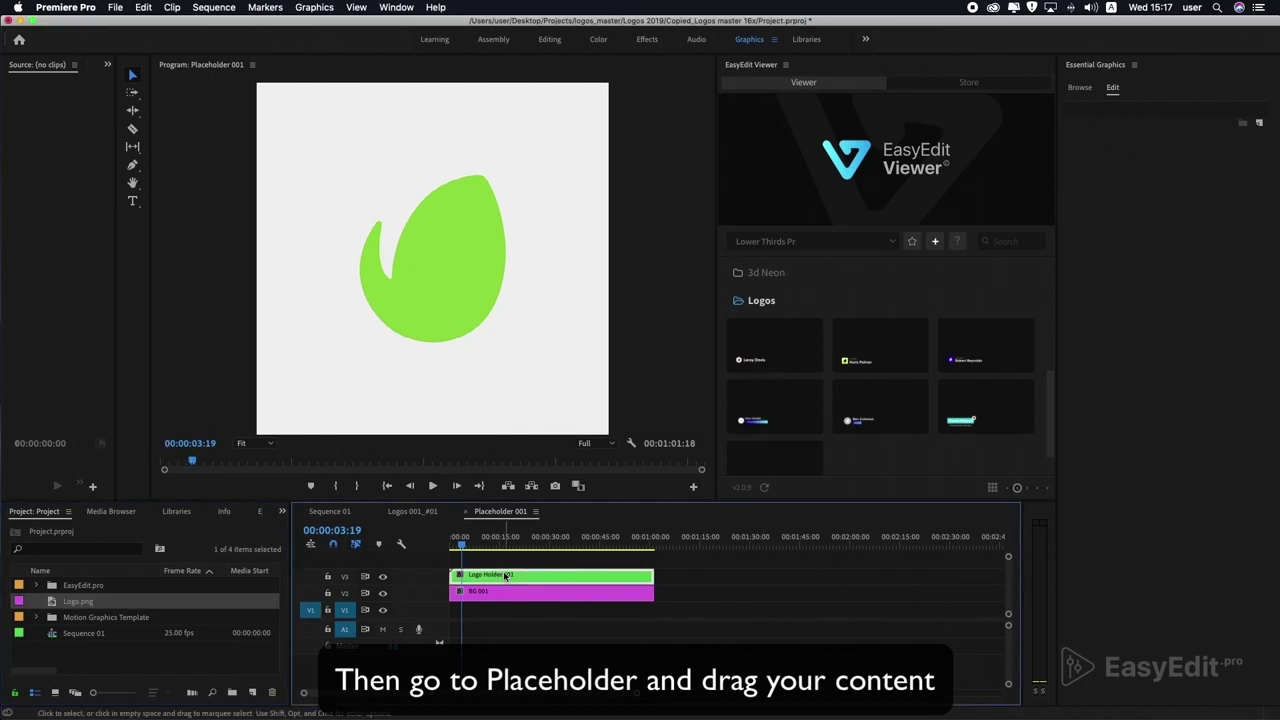
Place Logo.png on V3 in the placeholder, scale it to 197, and return to Sequence 01.
drag(66, 602, 654, 578)
click(608, 575)
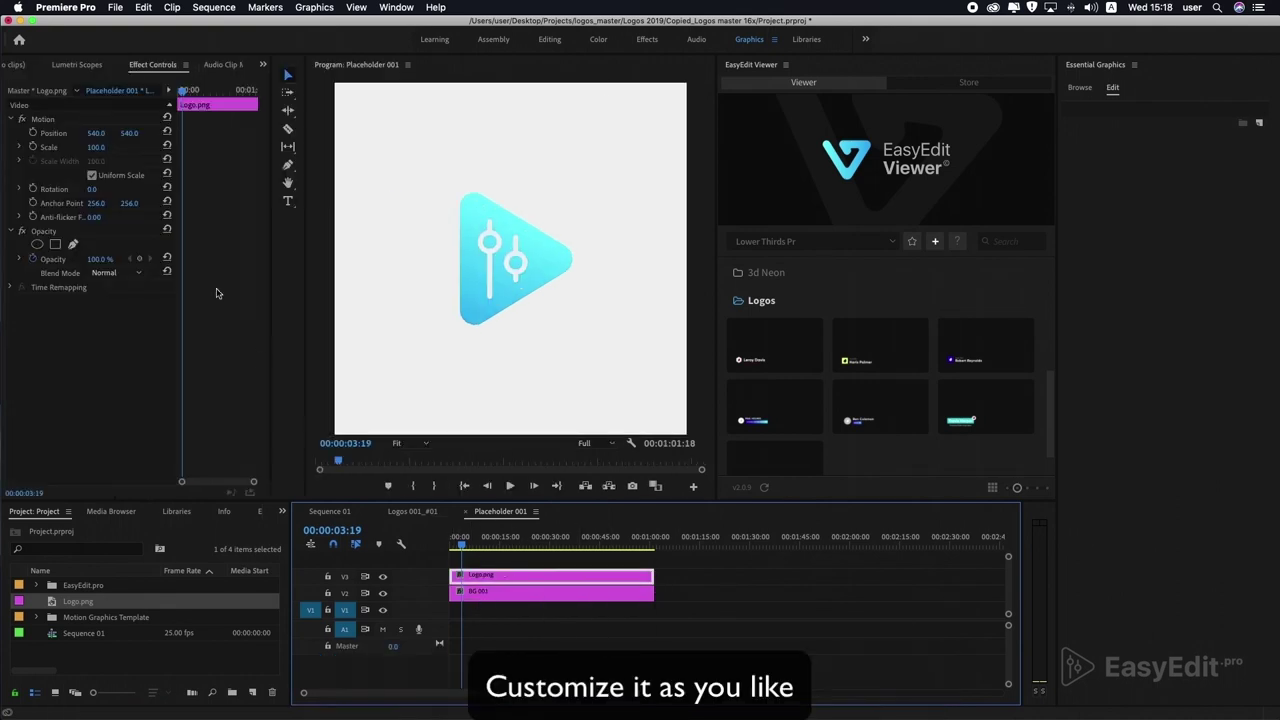
drag(97, 149, 195, 149)
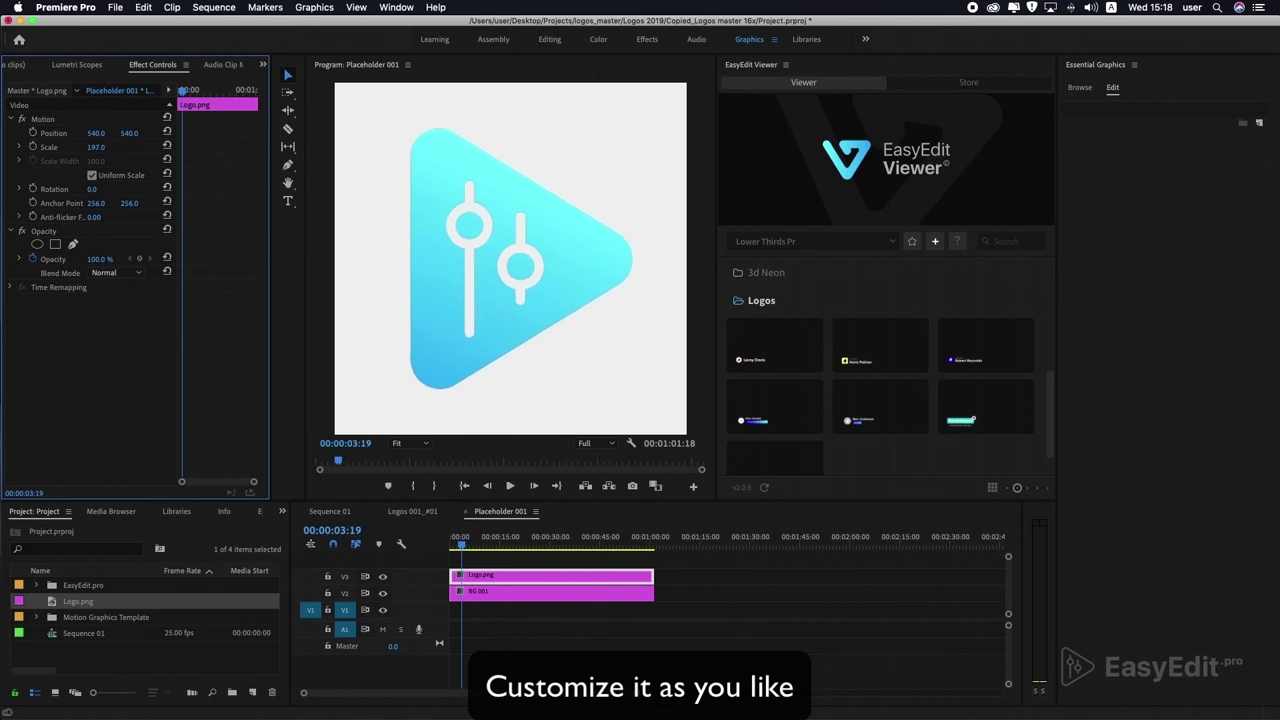
click(327, 513)
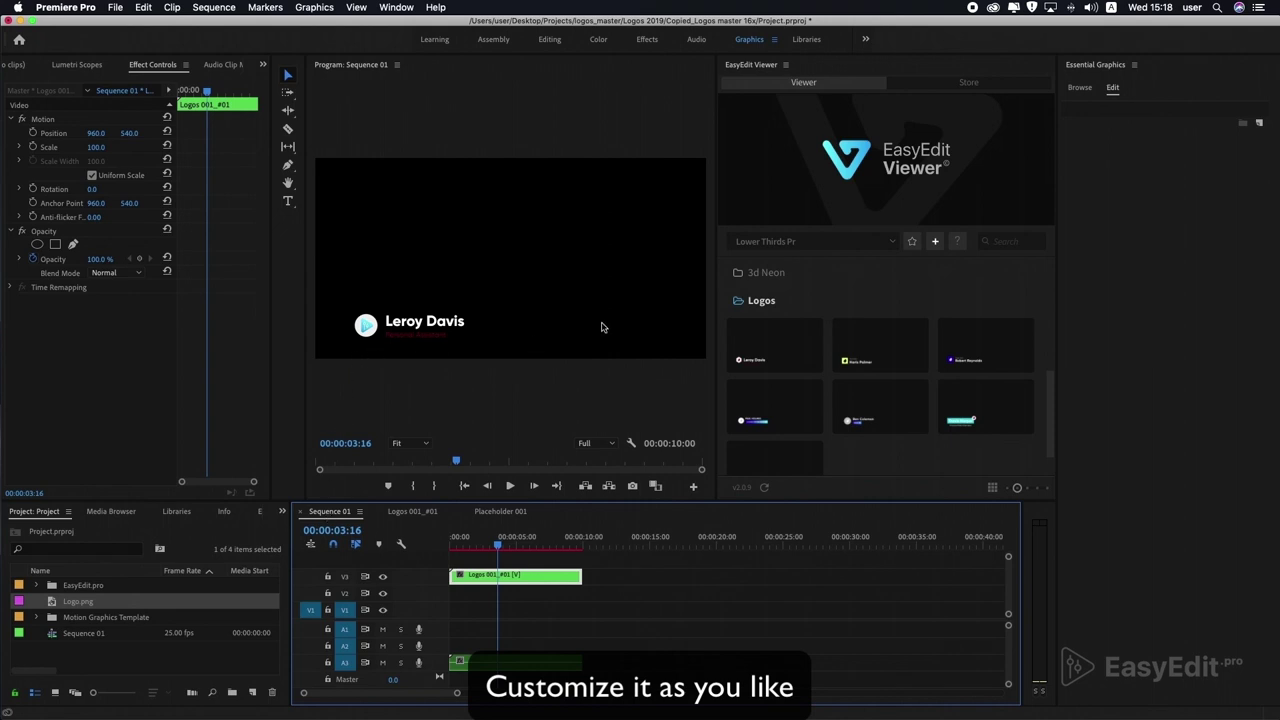
Widen the Program monitor on both sides and scrub back to an earlier Logos 001 lower-third frame.
drag(717, 290, 775, 286)
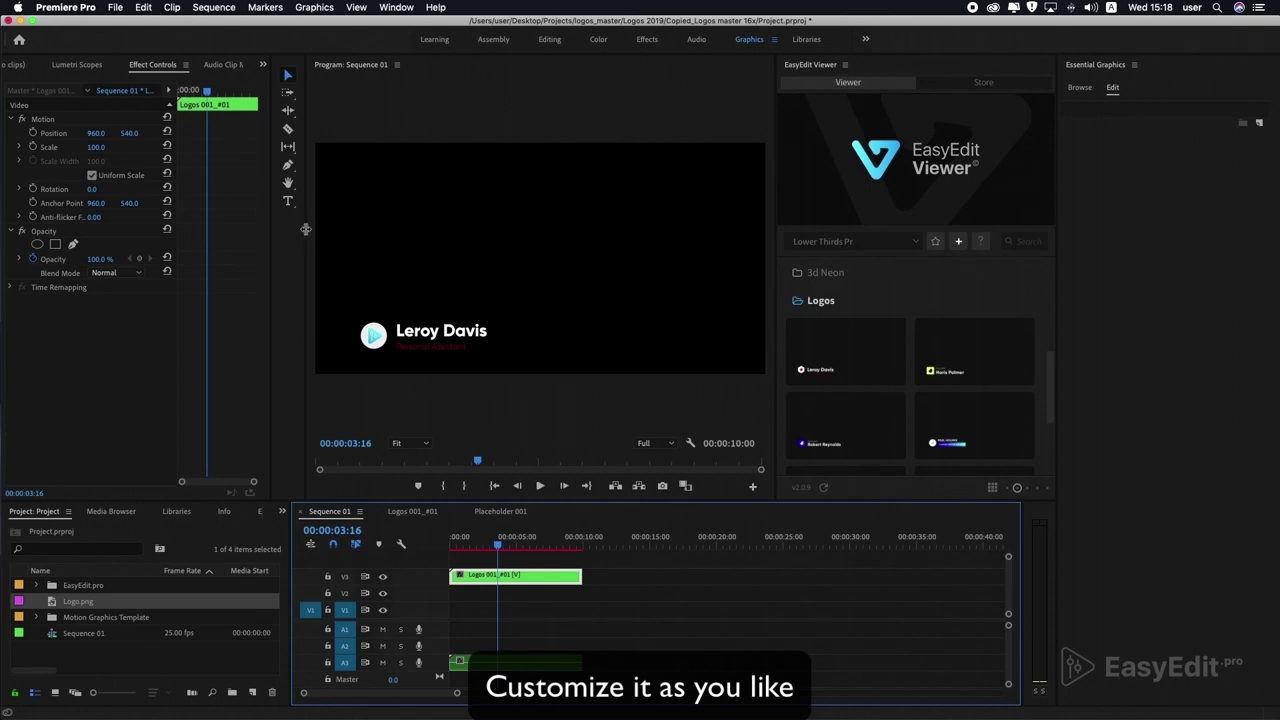
drag(305, 229, 254, 230)
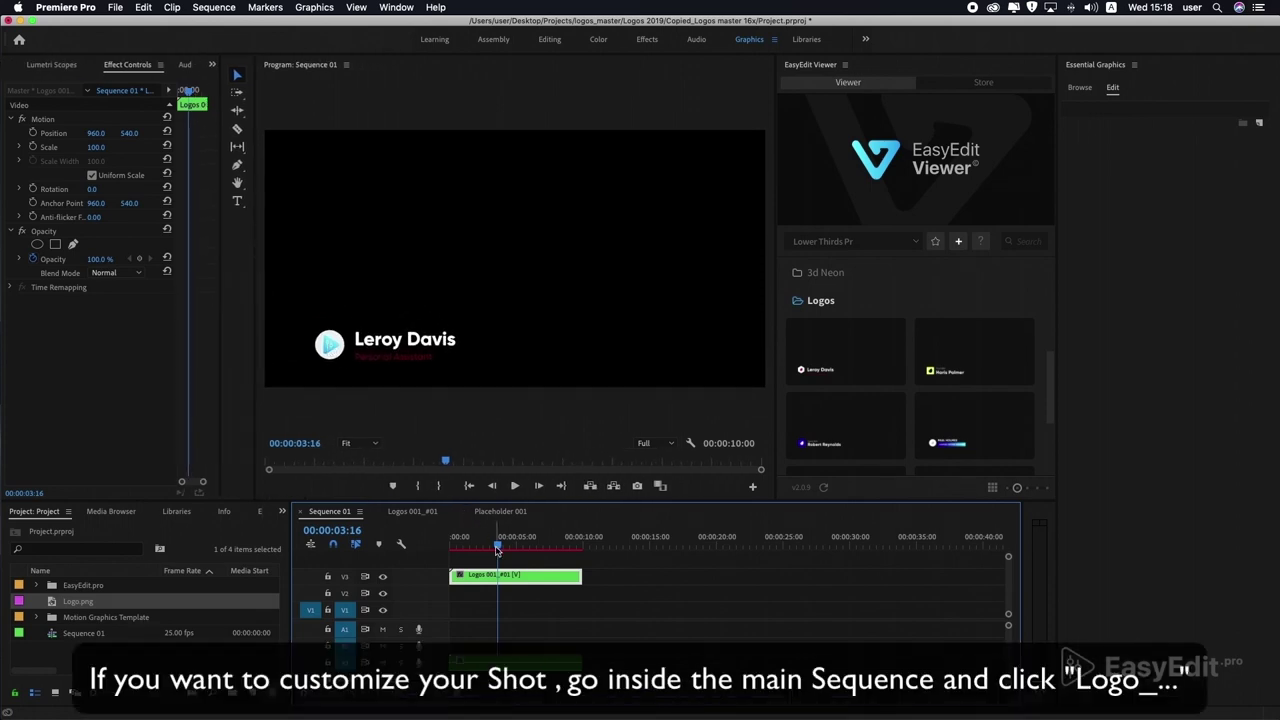
drag(497, 548, 493, 549)
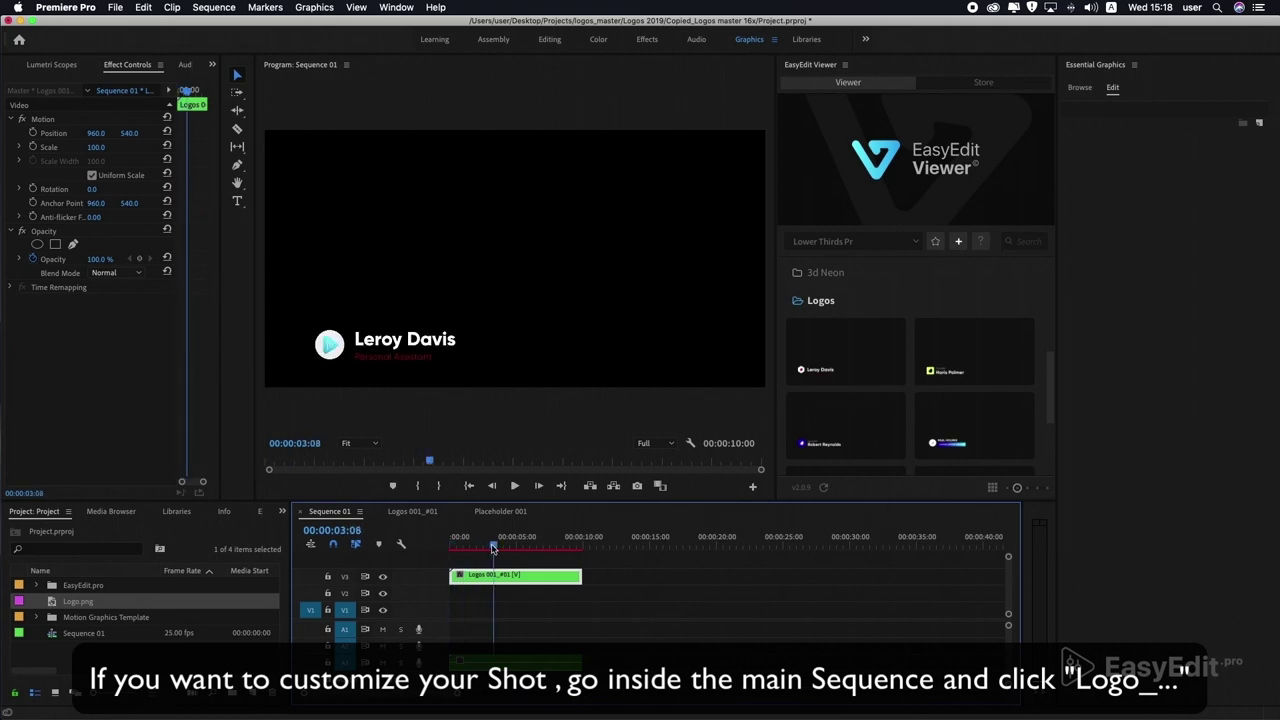